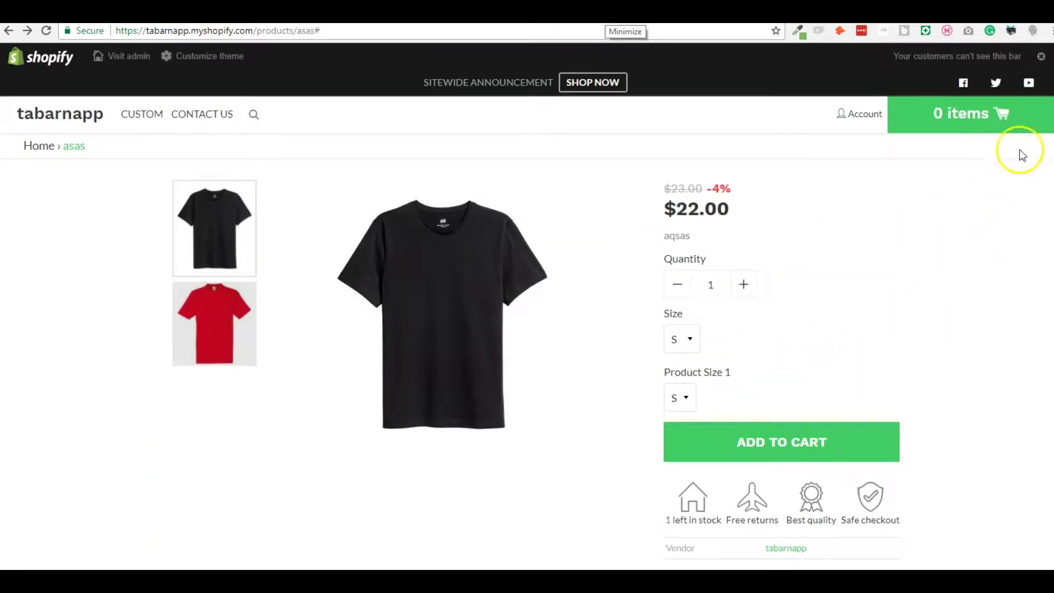
Step: Hide the admin preview bar, open Milestones settings, and try the storefront's floating gift deals icon
click(1041, 56)
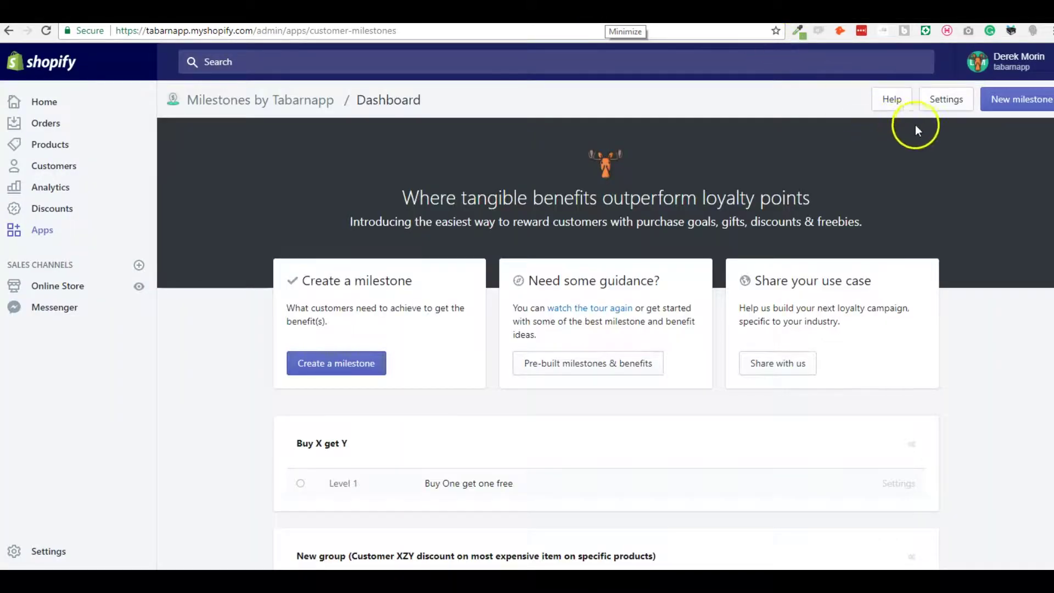
click(946, 100)
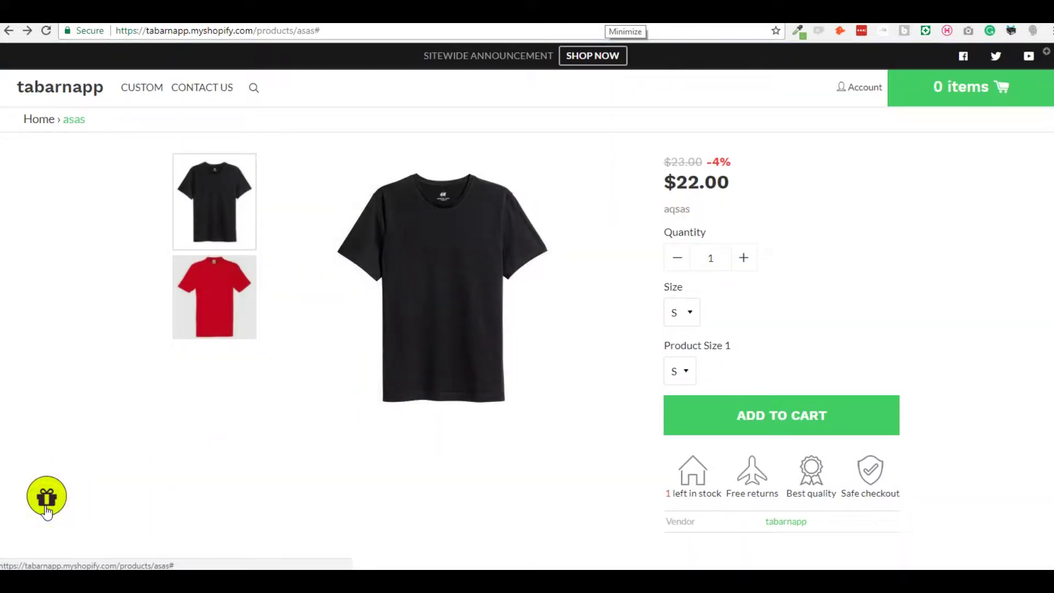
click(55, 516)
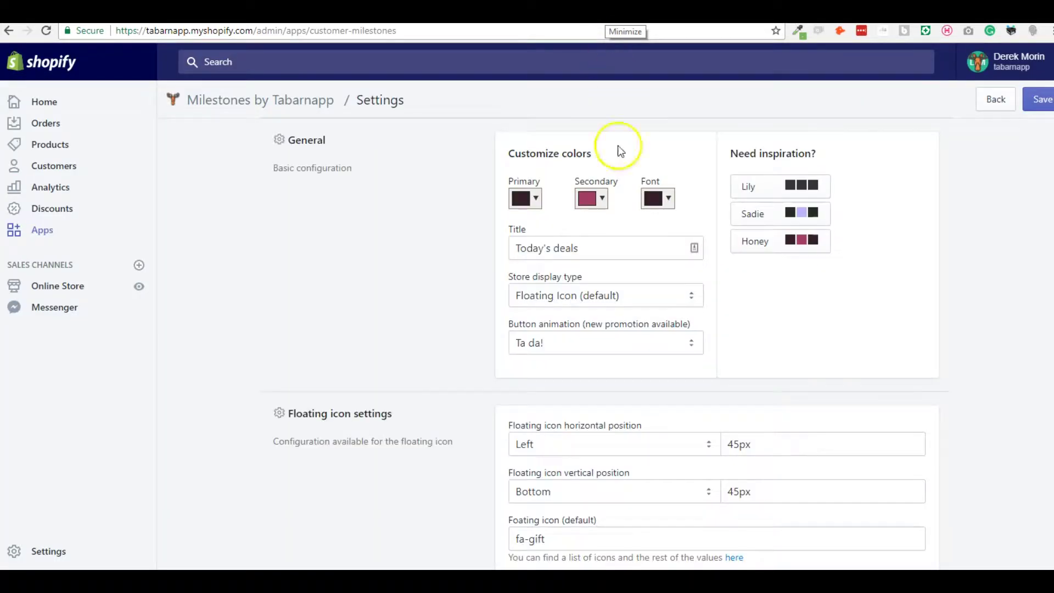
Step: Set the Milestones store display type to 'Modal (requires theme edit)'
scroll(635, 390, down, 5)
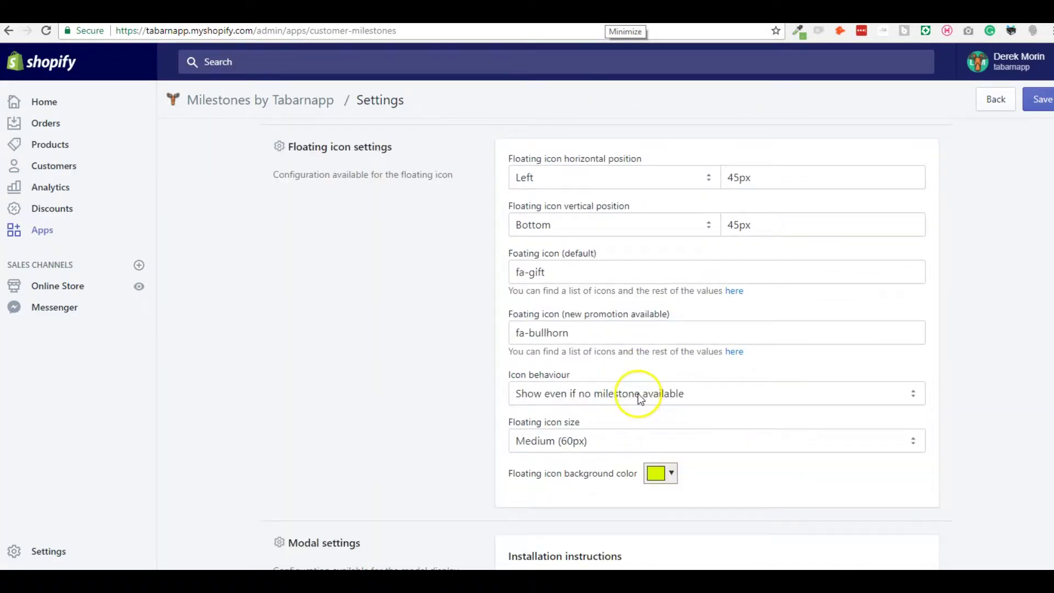
scroll(647, 330, up, 5)
click(658, 301)
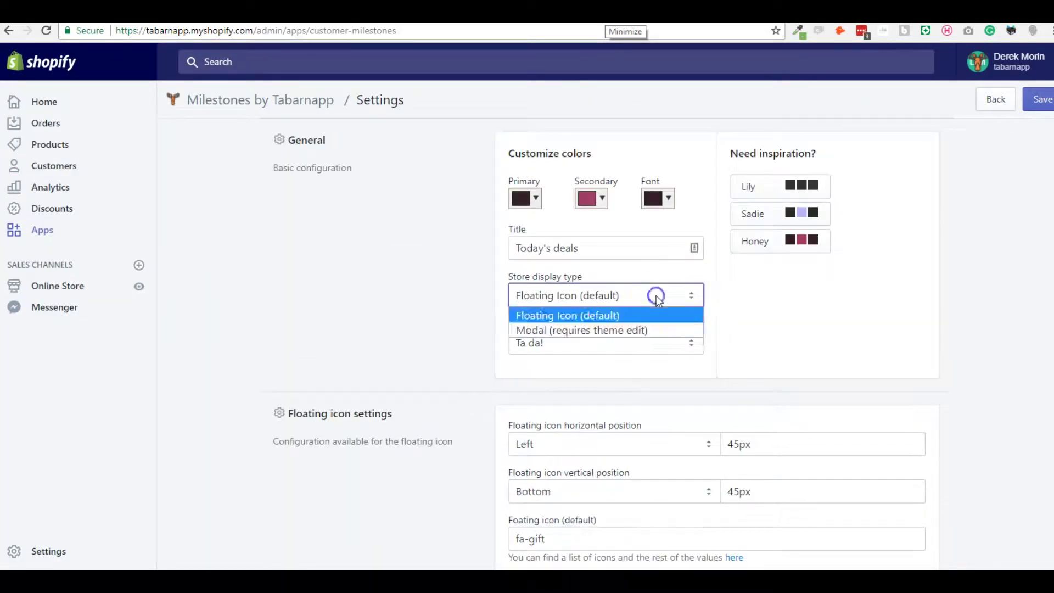
click(660, 329)
scroll(749, 351, down, 2)
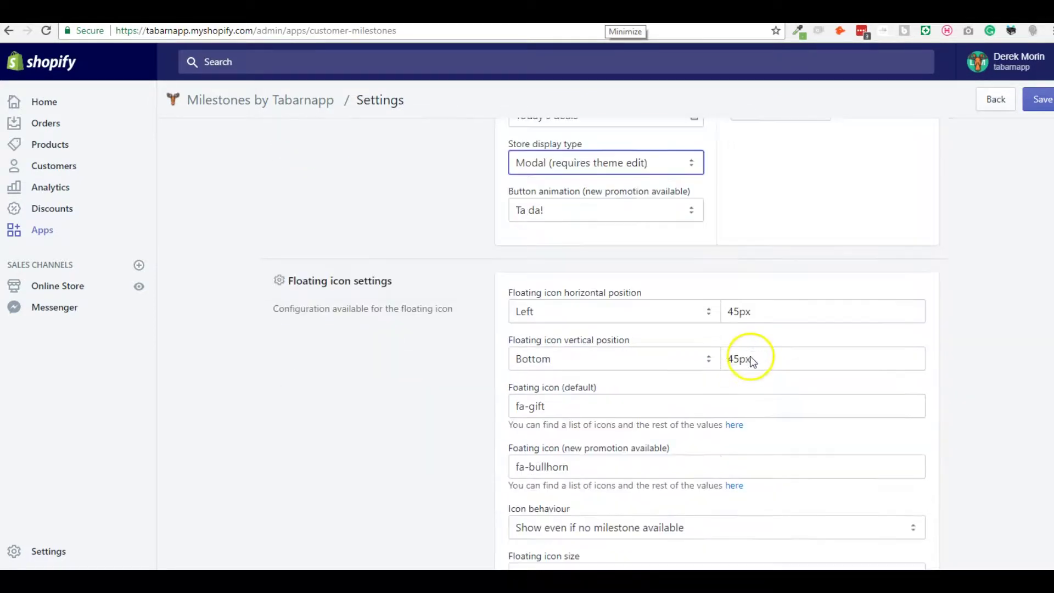
scroll(750, 357, up, 2)
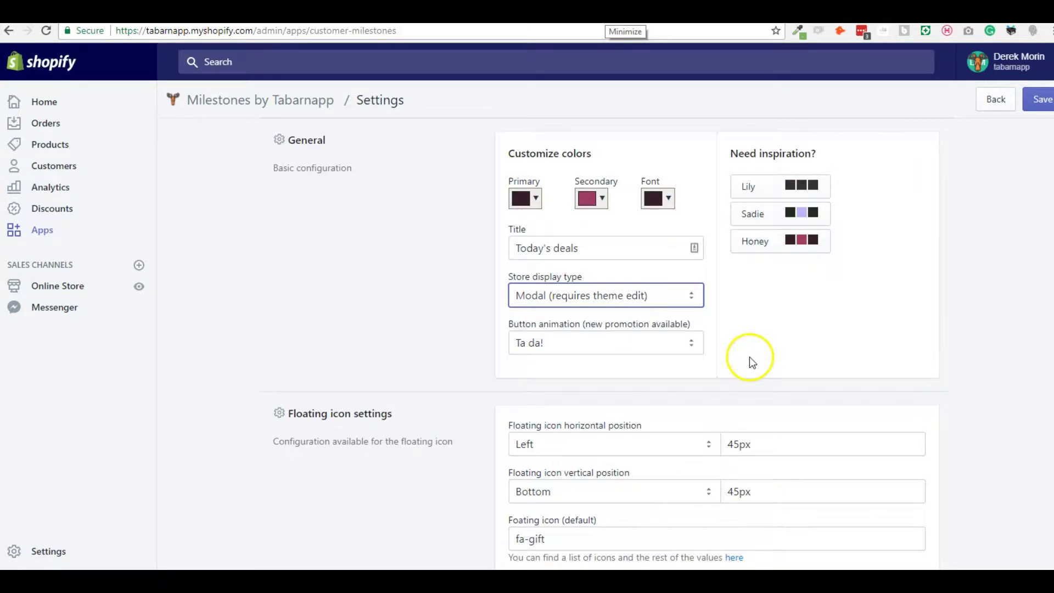
click(650, 296)
click(644, 330)
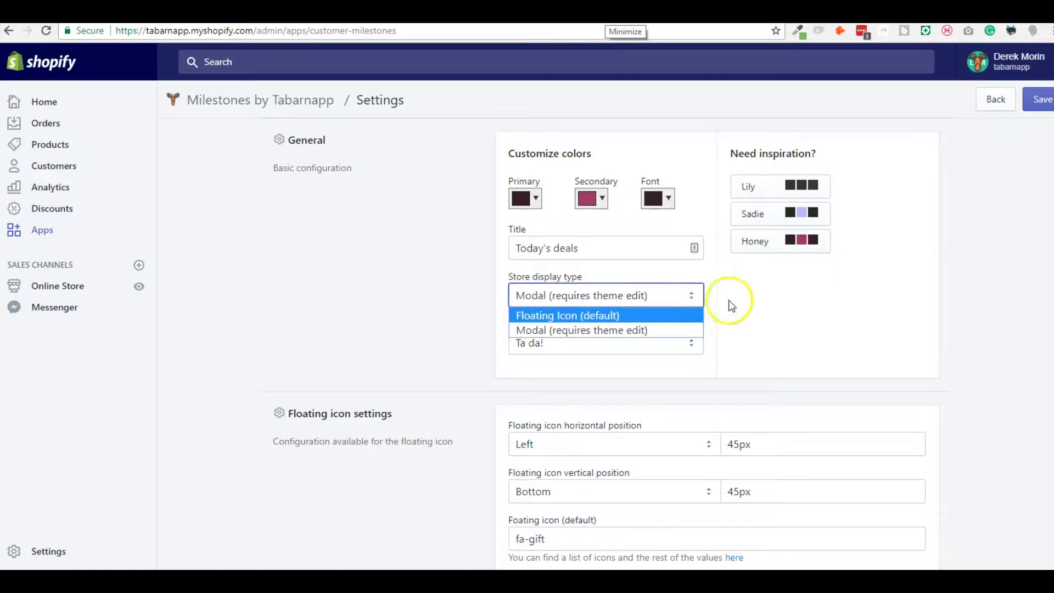
click(754, 311)
Step: Select the In theme display code snippet <div id='tbrnp_cm_in_theme'></div>
scroll(774, 356, down, 5)
scroll(783, 411, down, 4)
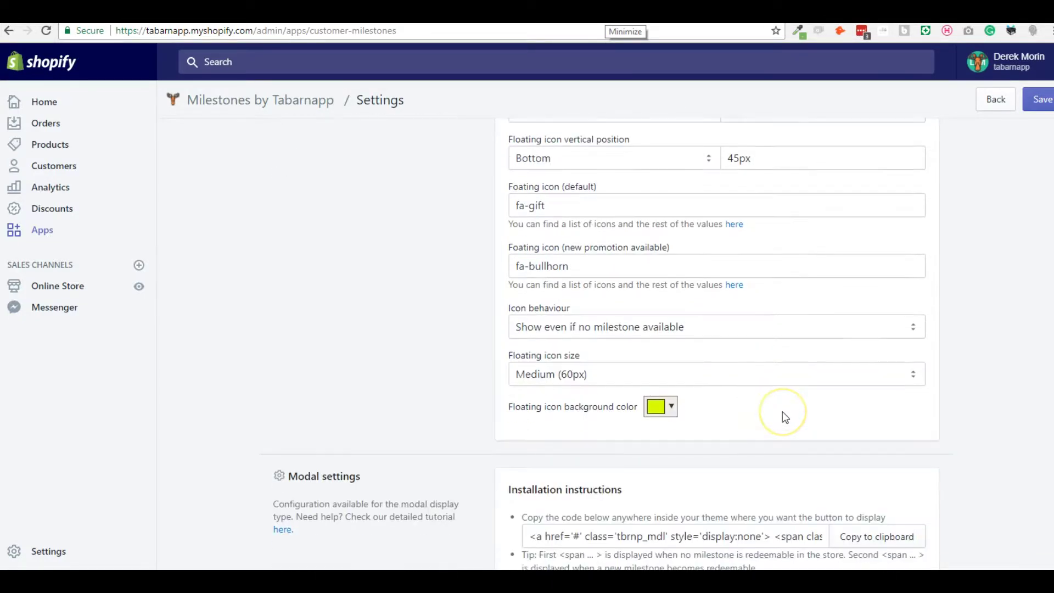
scroll(536, 459, down, 8)
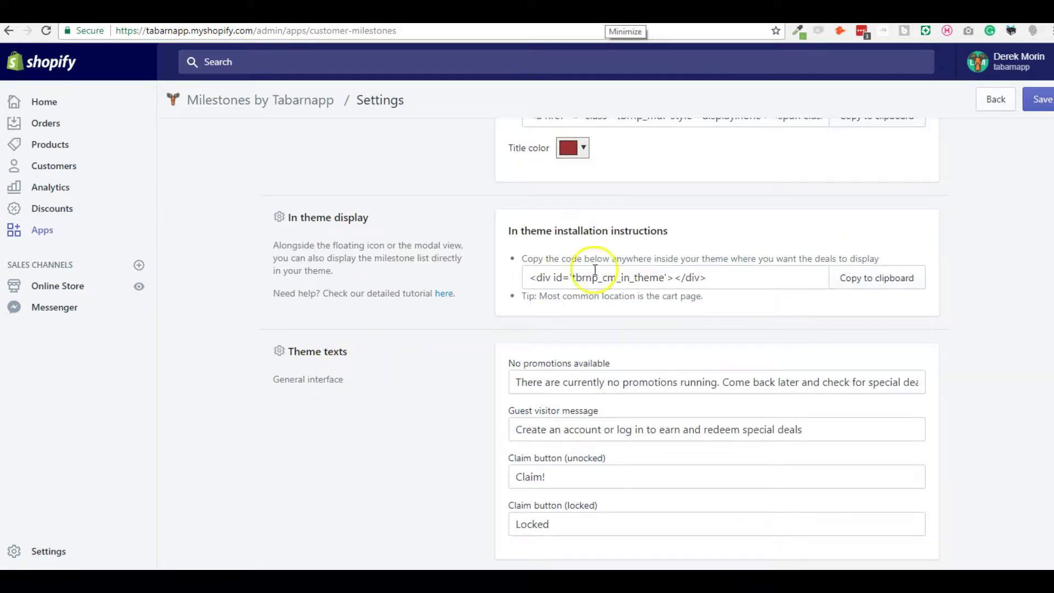
drag(704, 279, 524, 281)
key(ctrl+c)
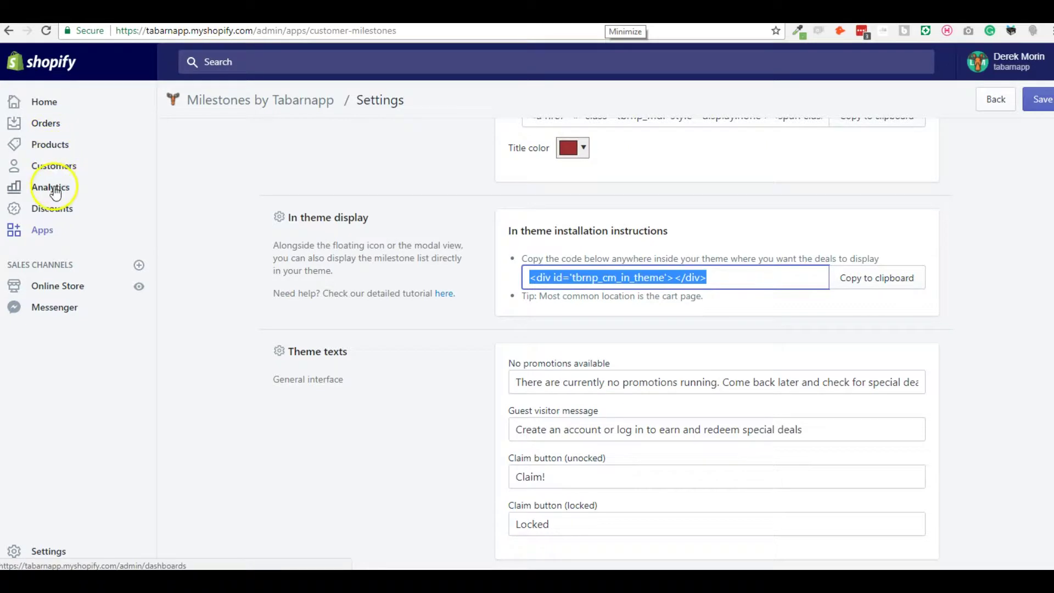
Step: Open Online Store Pages in a new tab and start a new page
right_click(62, 288)
click(94, 289)
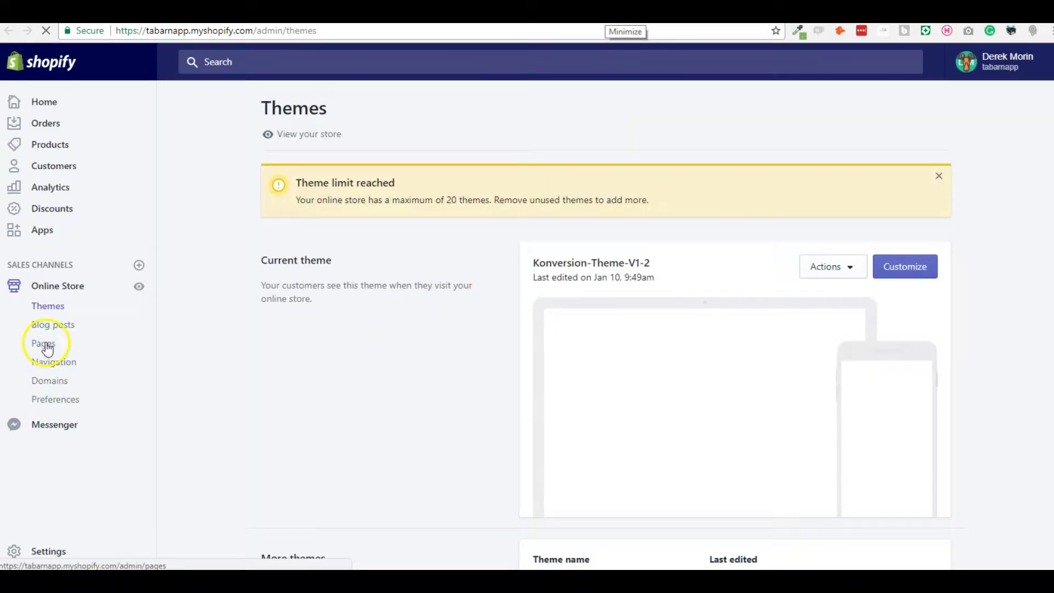
right_click(46, 345)
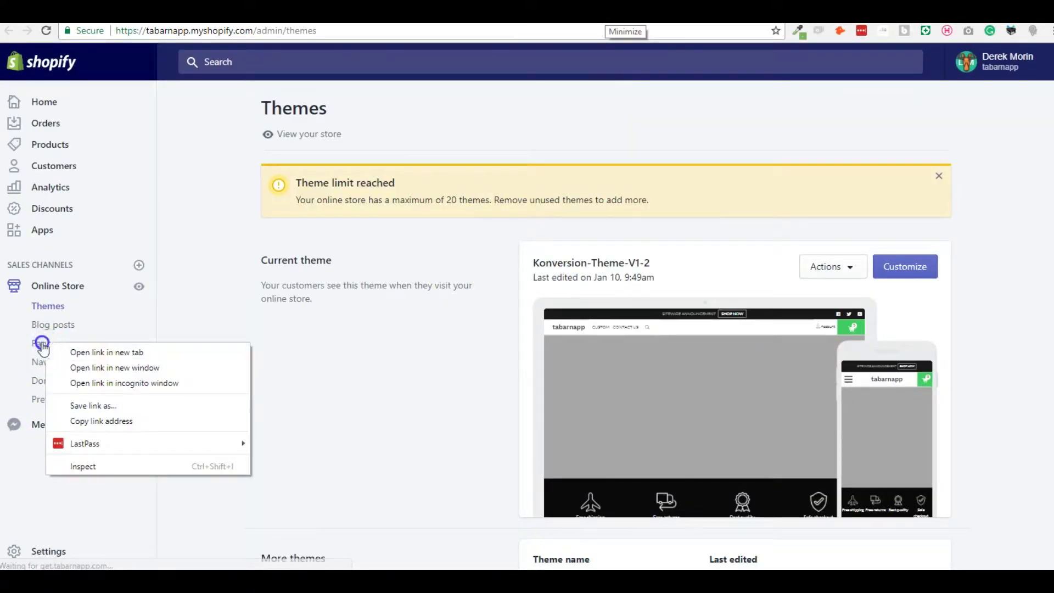
click(44, 347)
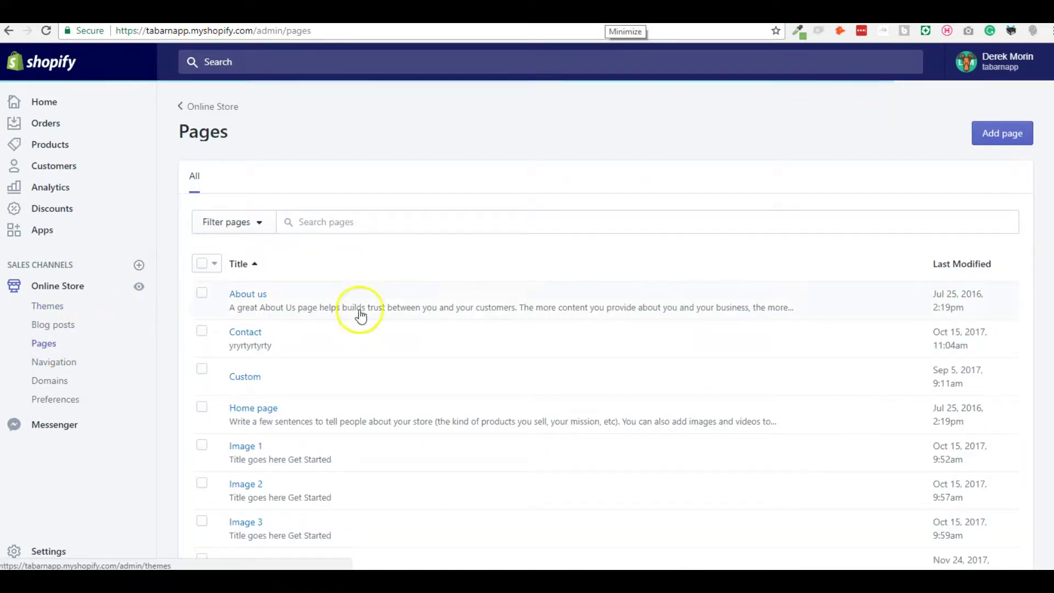
click(1003, 133)
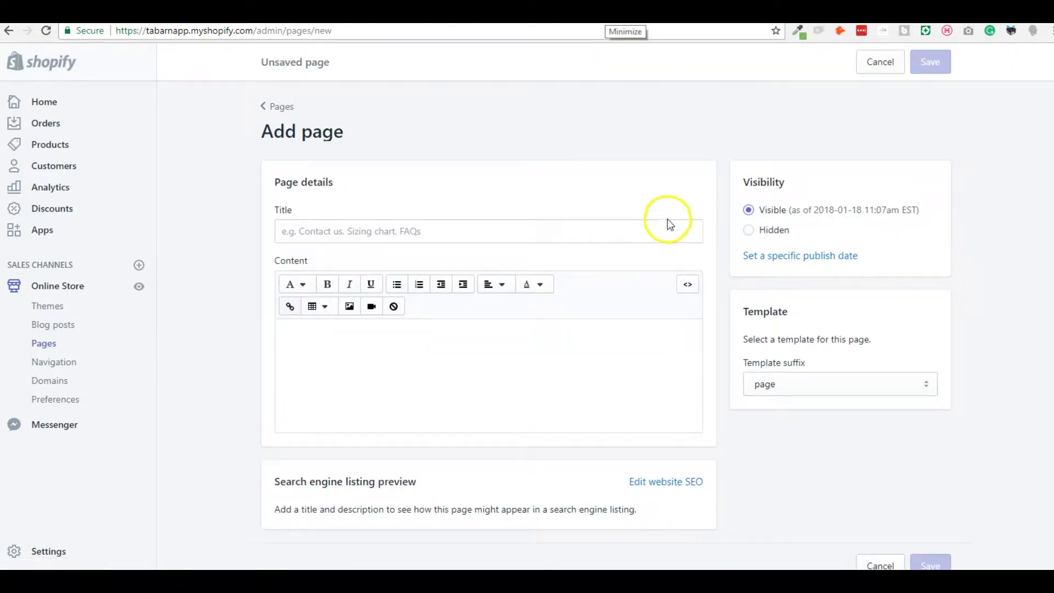
Step: Title the page 'Promotions', paste the in-theme snippet as HTML content, and save it
click(597, 236)
text(Promotions)
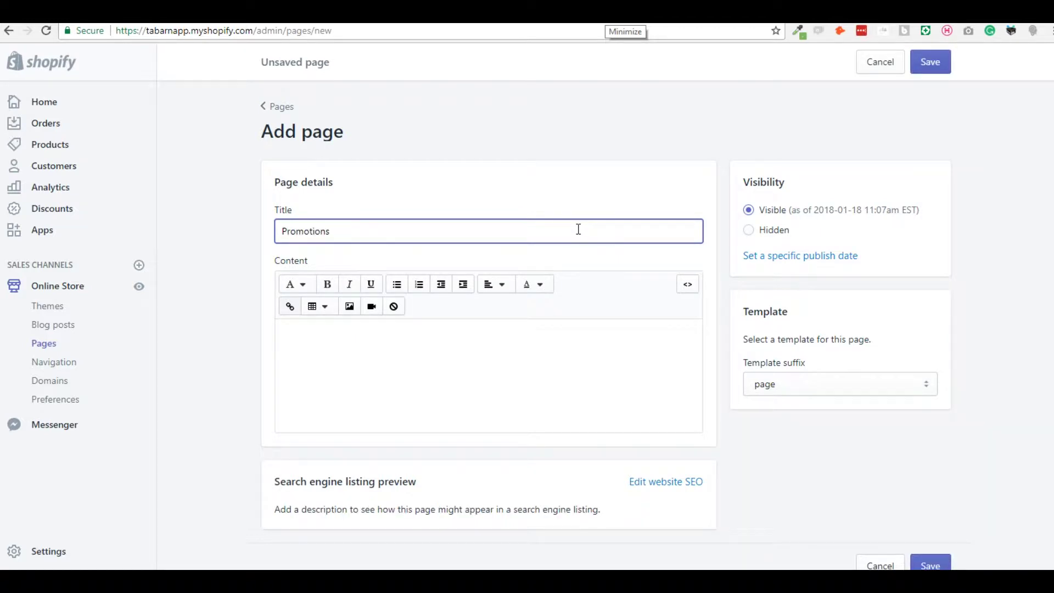
click(687, 284)
click(590, 361)
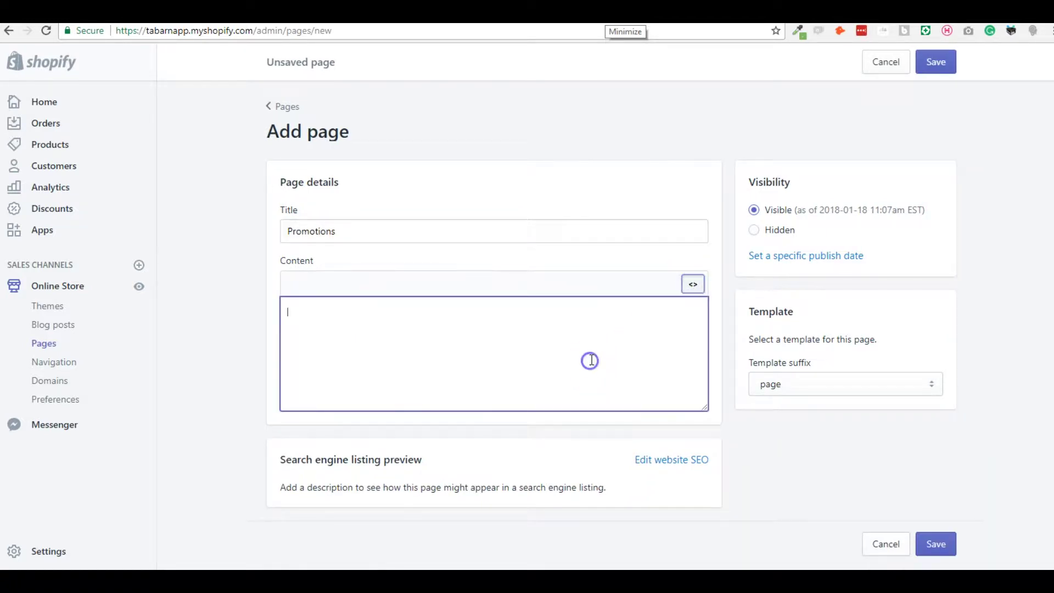
key(ctrl+v)
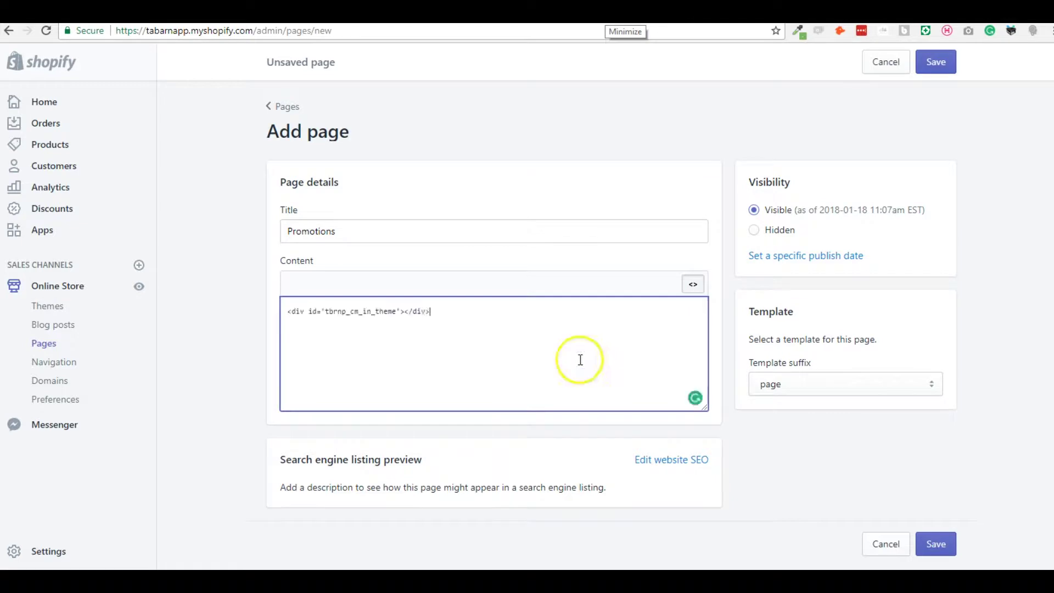
click(936, 62)
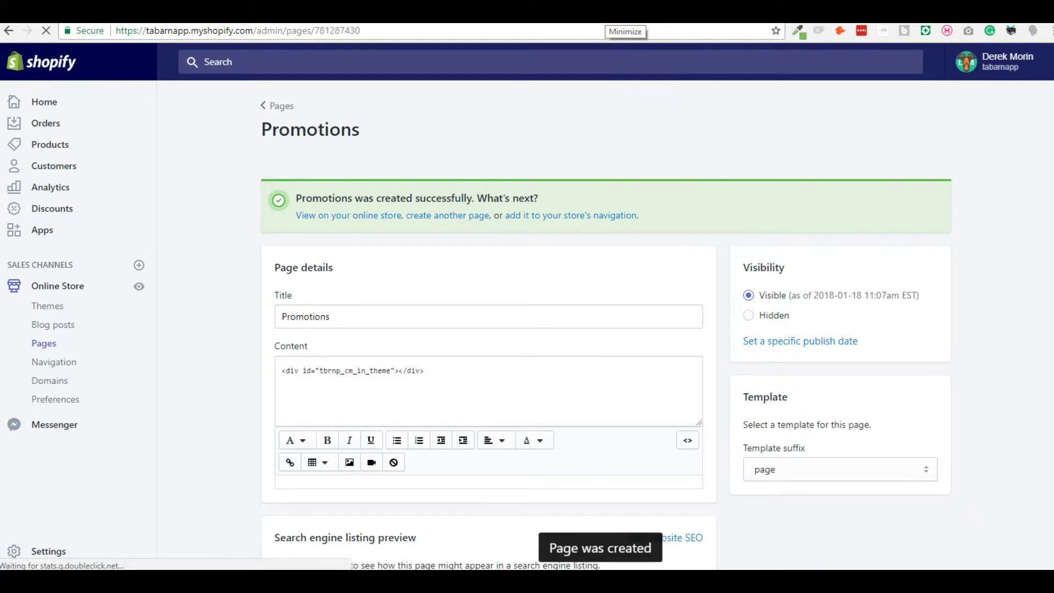
right_click(52, 307)
Step: Open Themes in a new tab and choose Actions > Edit code on the current theme
click(64, 311)
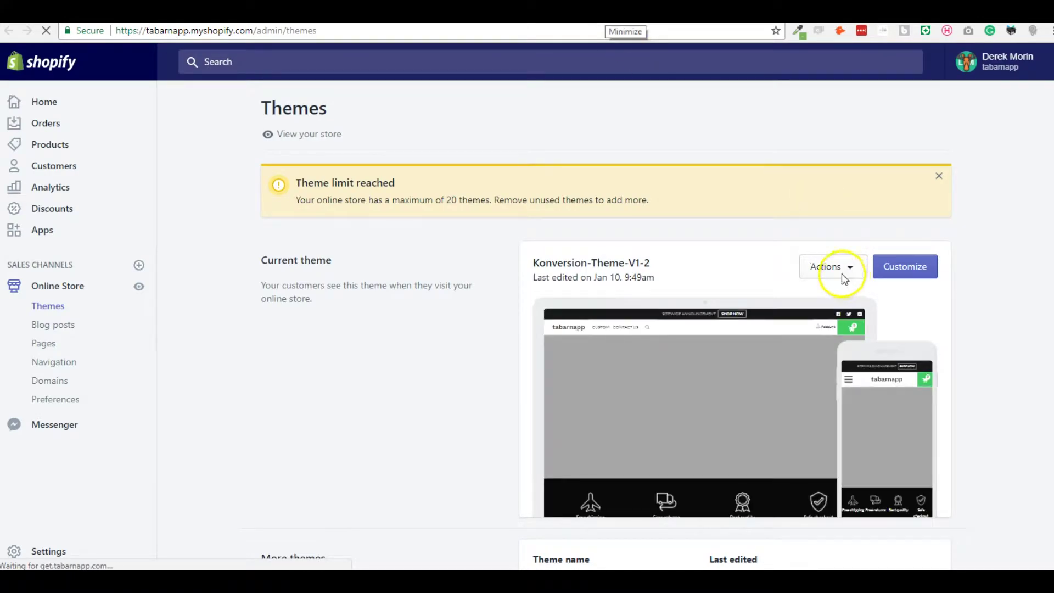
click(844, 271)
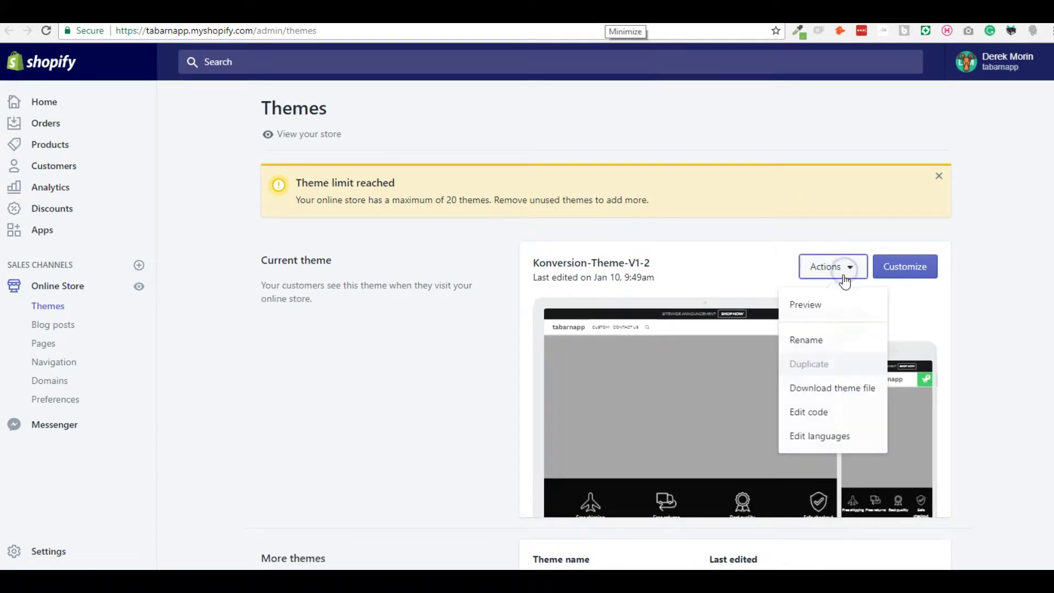
click(823, 412)
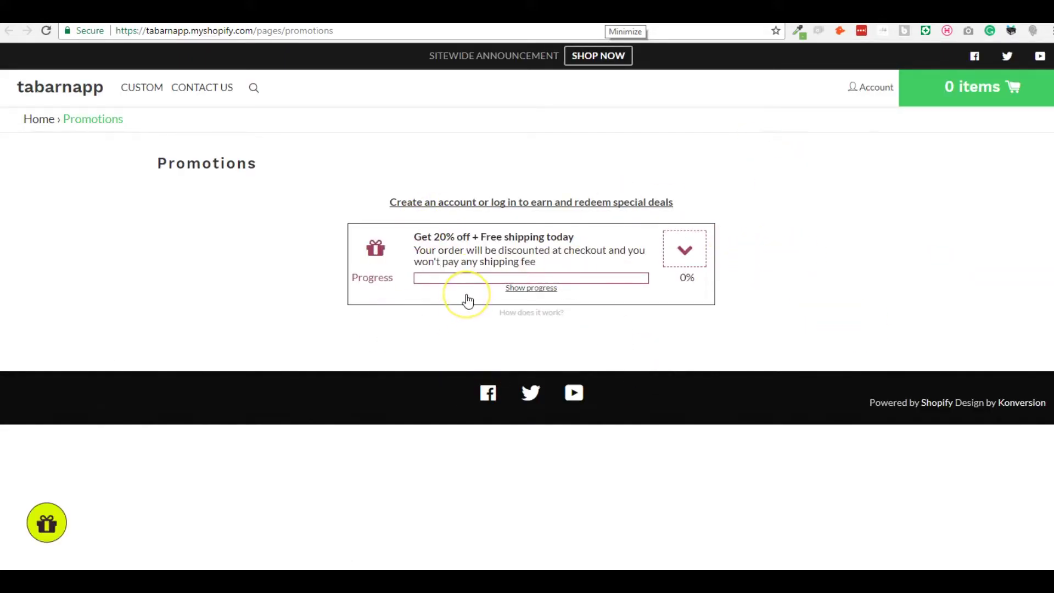
Step: Open and close the Today's deals panel, expand the 20% off deal, then return to the admin
click(46, 522)
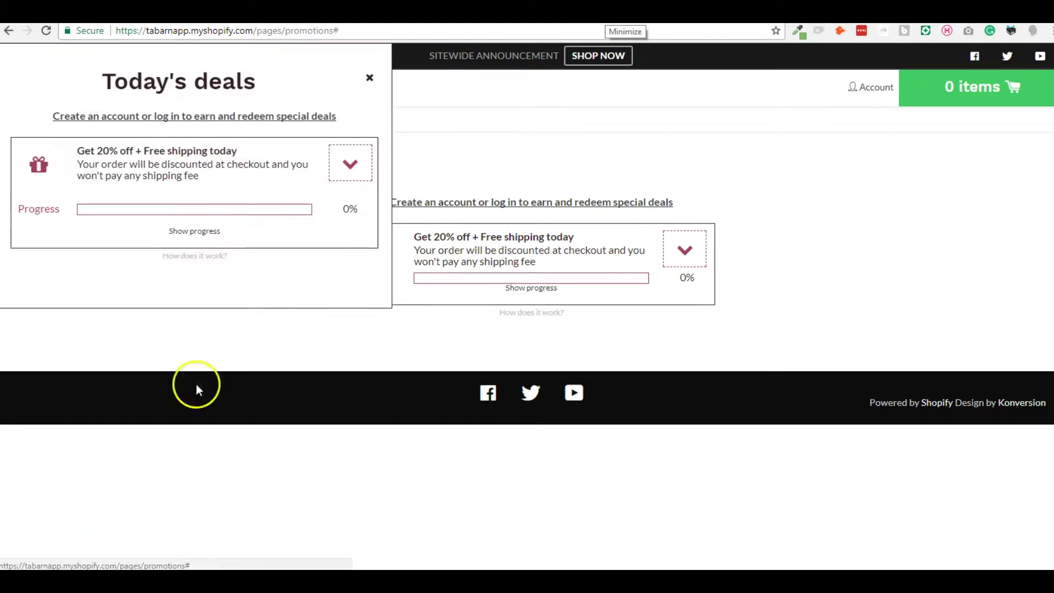
click(370, 77)
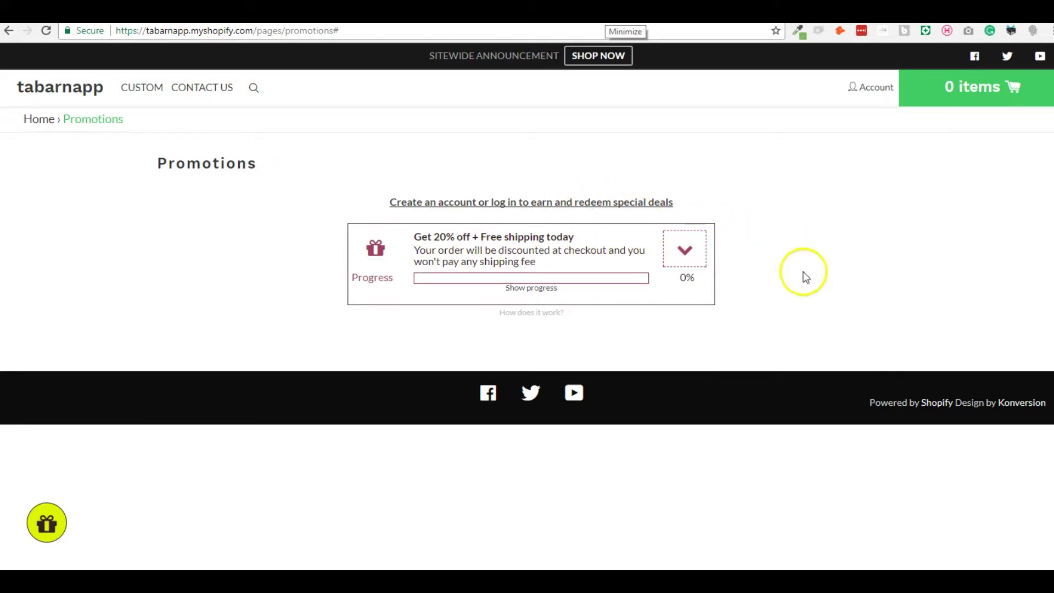
click(692, 249)
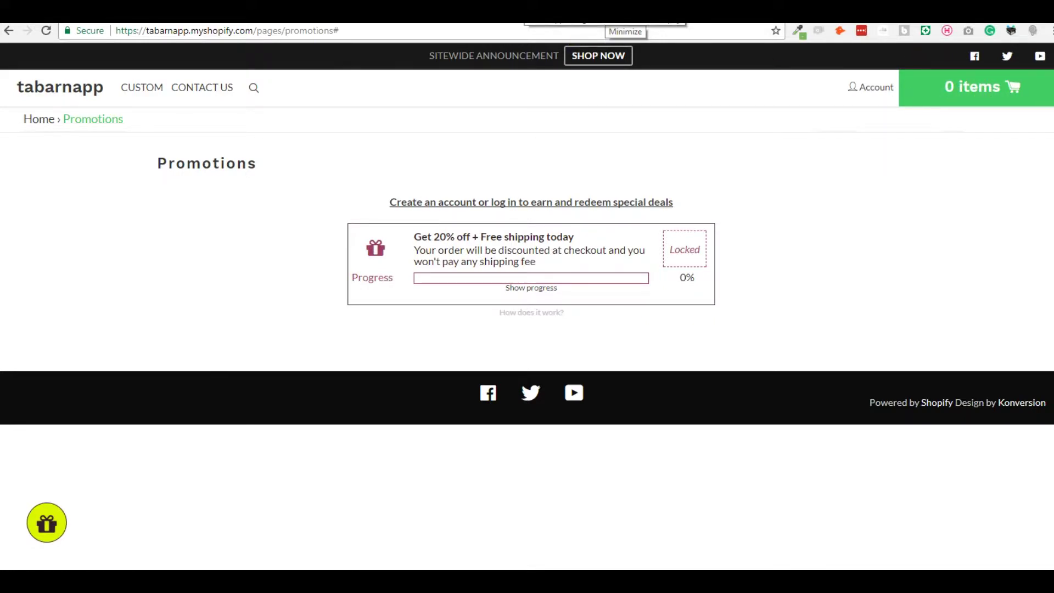
key(ctrl+w)
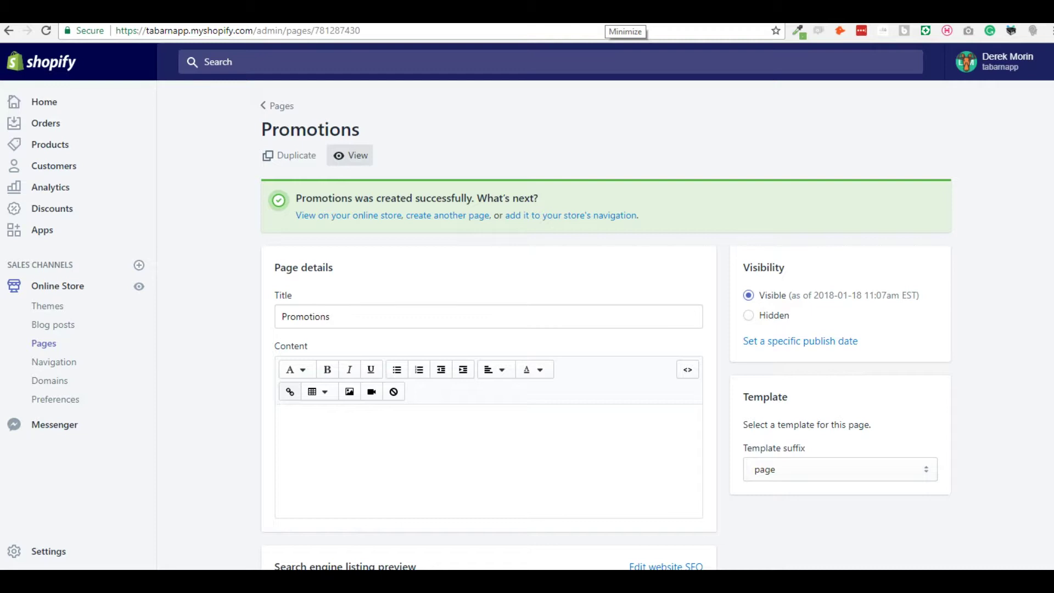
Step: Show the Promotions page content as raw HTML and add blank lines after the deals snippet
key(ctrl+Tab)
key(ctrl+w)
click(448, 427)
click(689, 369)
click(559, 432)
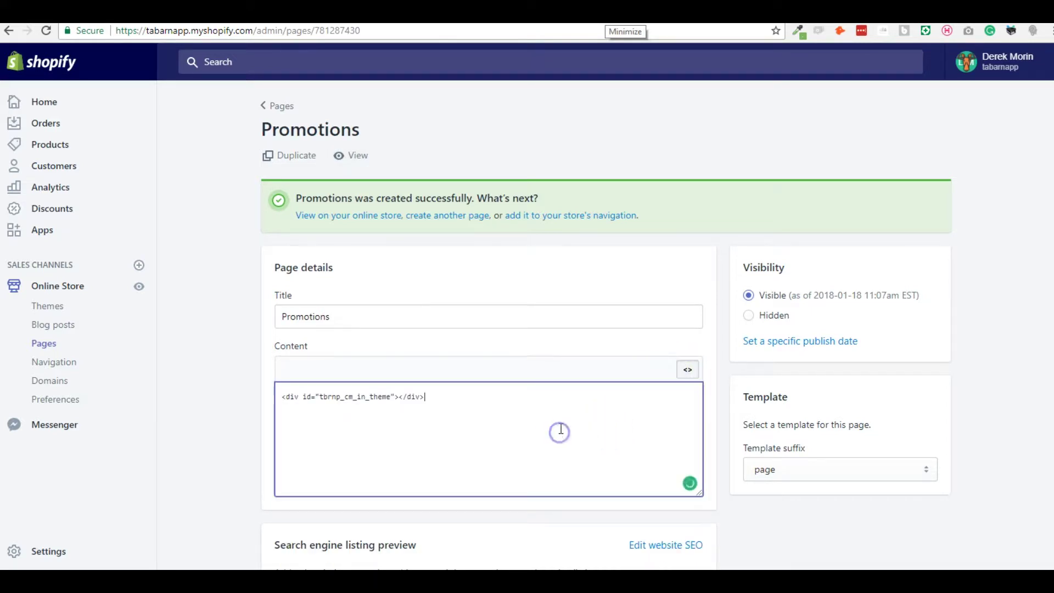
key(Return)
key(Return)
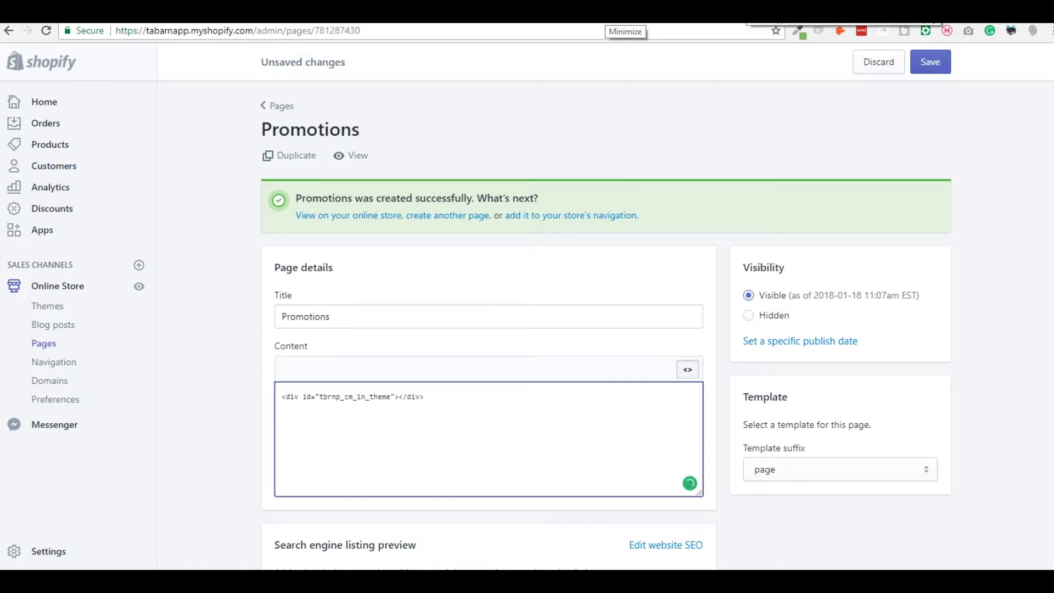
Step: Copy the Deals button installation code from the Milestones Modal settings
key(ctrl+Tab)
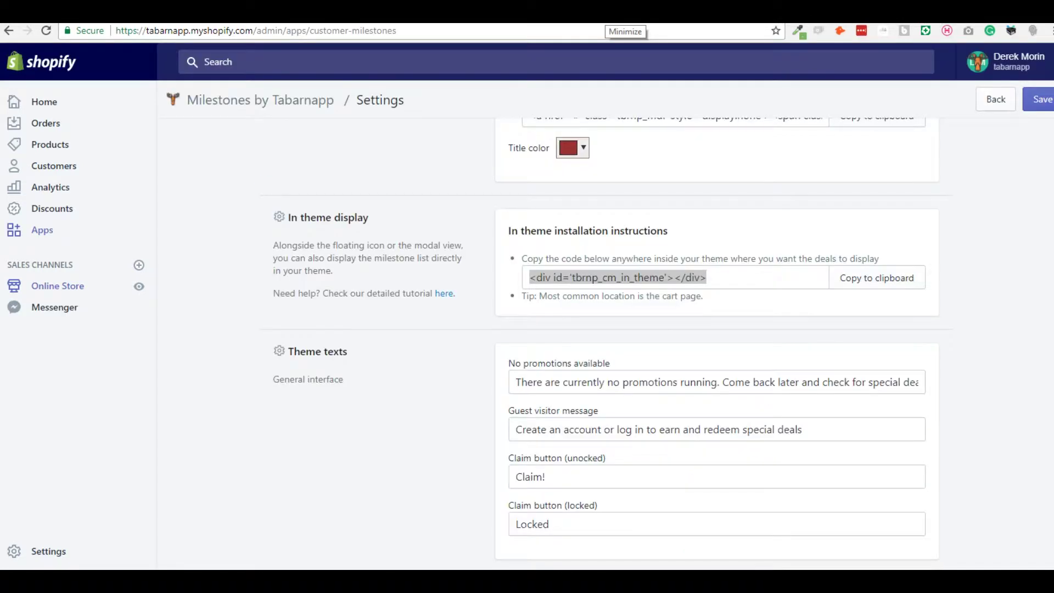
scroll(664, 298, up, 5)
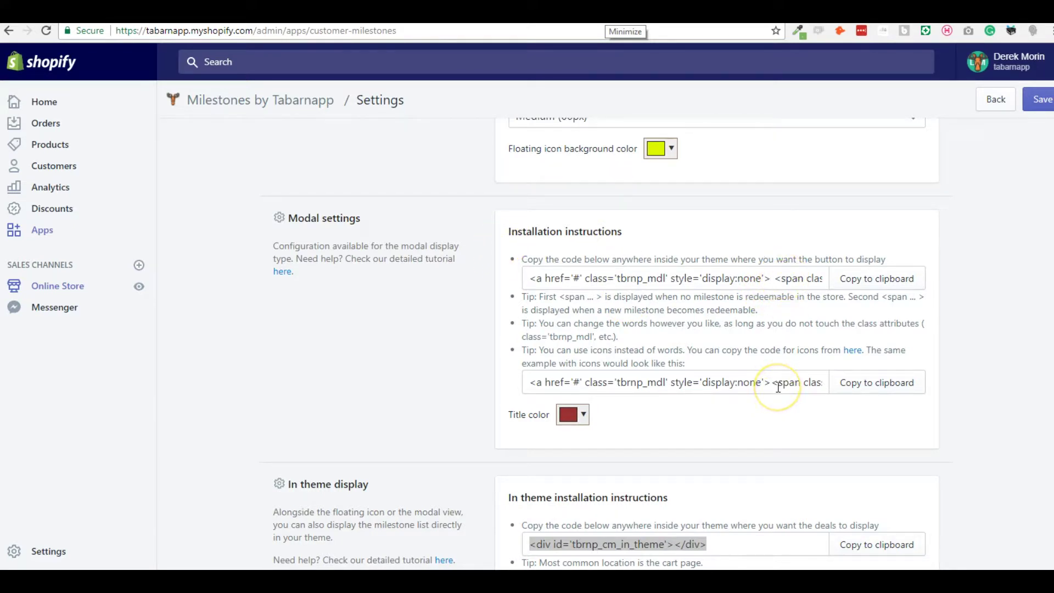
click(877, 278)
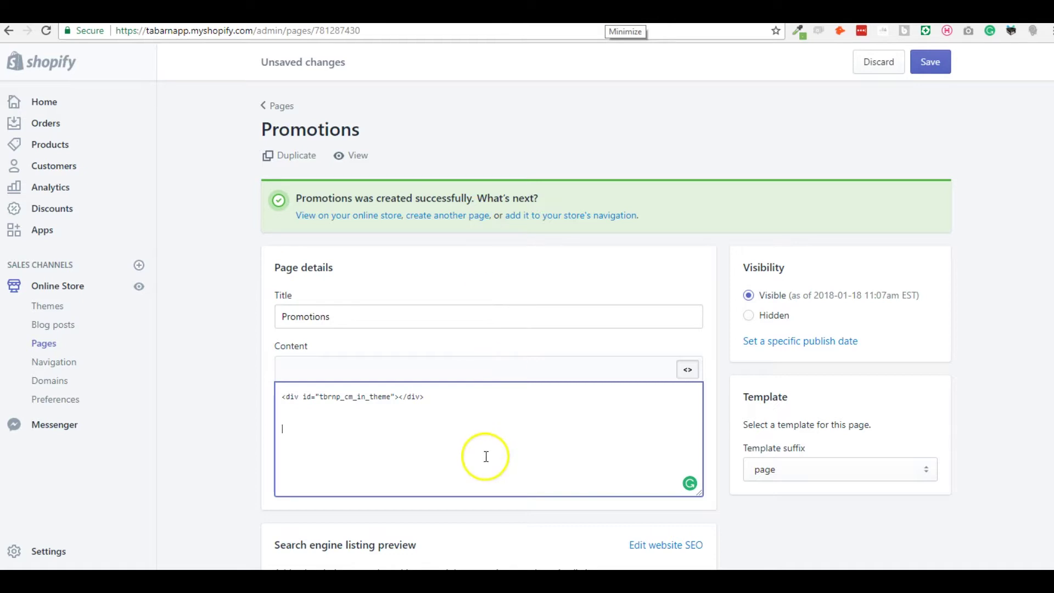
Step: Paste the Deals button code with an <hr> divider above it, save, and reload the storefront
key(ctrl+v)
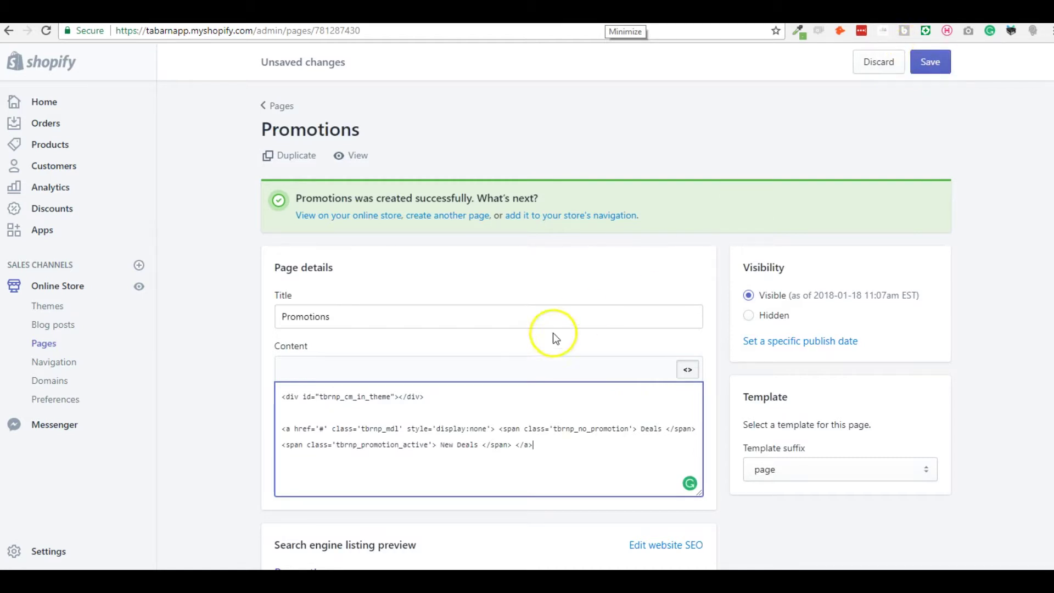
click(488, 409)
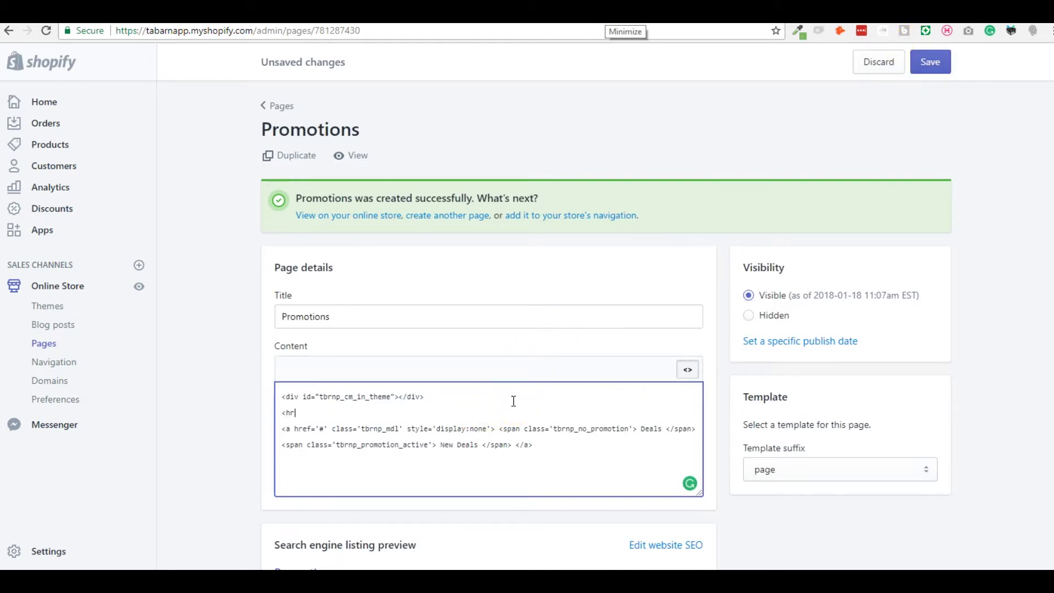
click(932, 63)
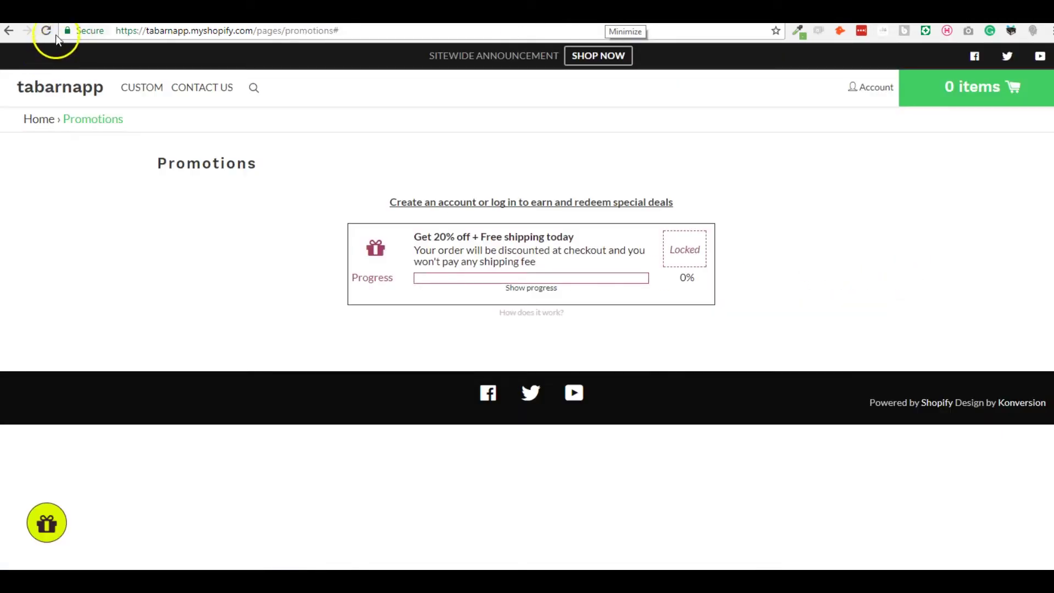
click(54, 33)
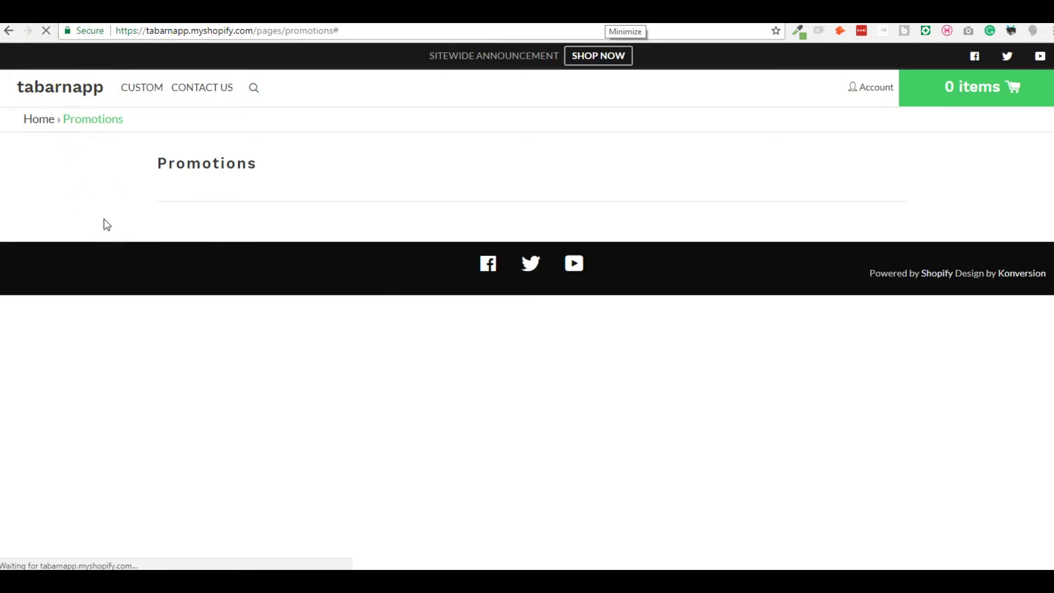
Step: Review the saved Promotions HTML source and reload the live Promotions page
click(115, 226)
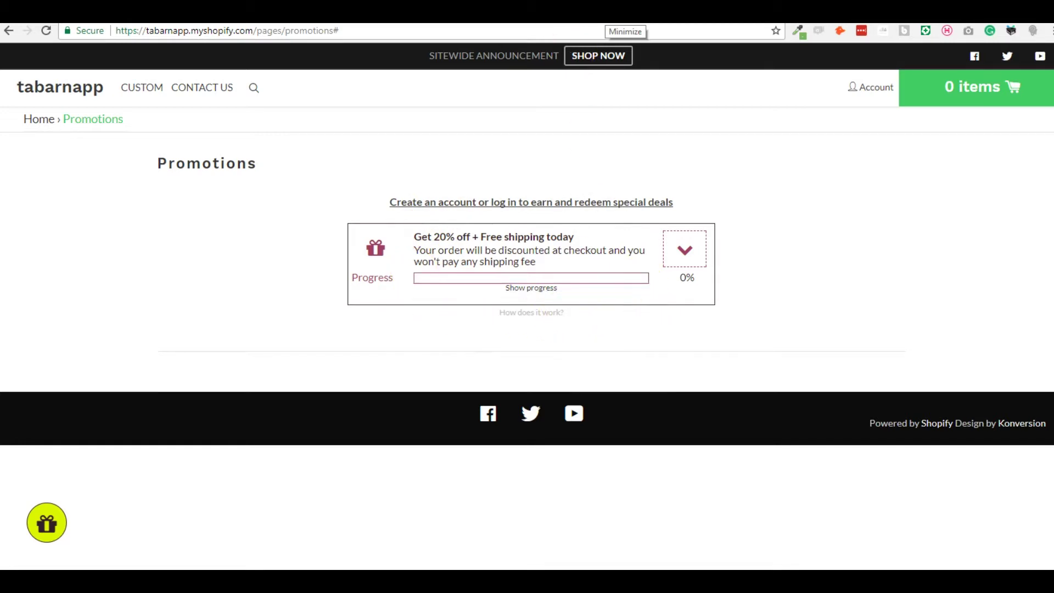
click(551, 25)
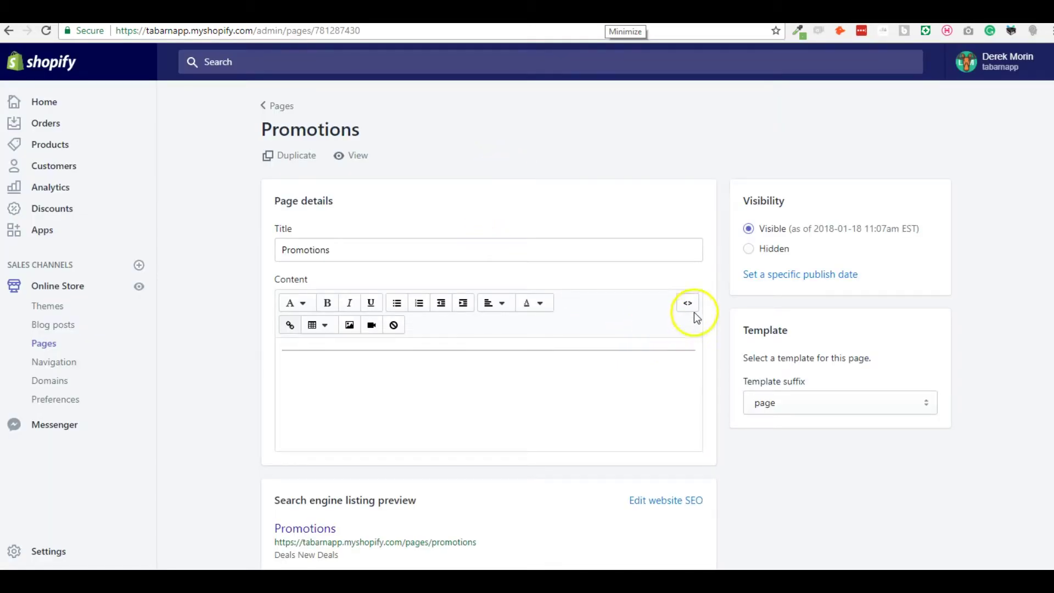
click(687, 302)
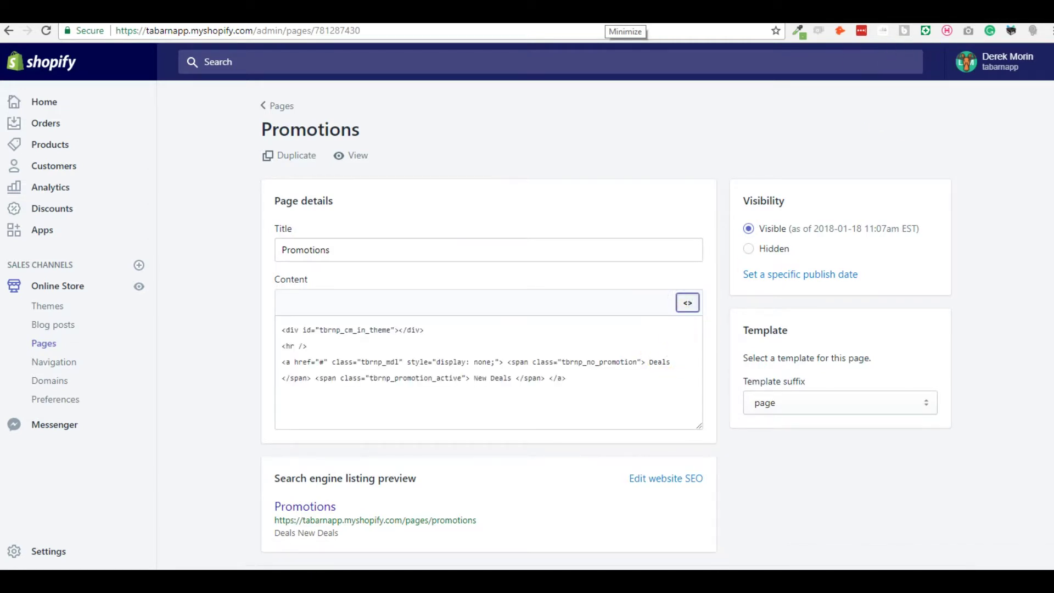
key(ctrl+Tab)
click(45, 32)
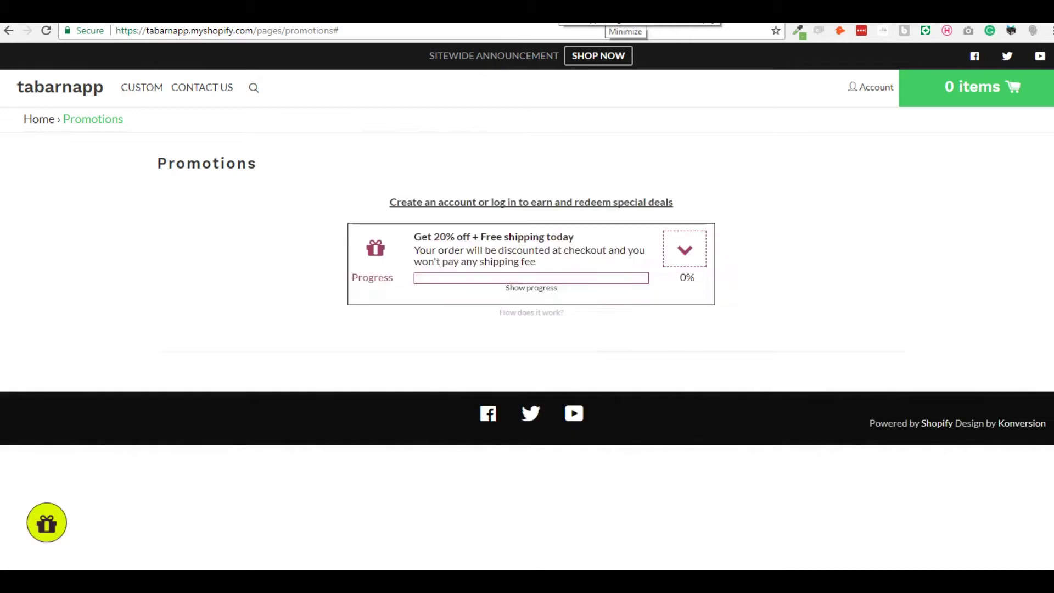
key(ctrl+Tab)
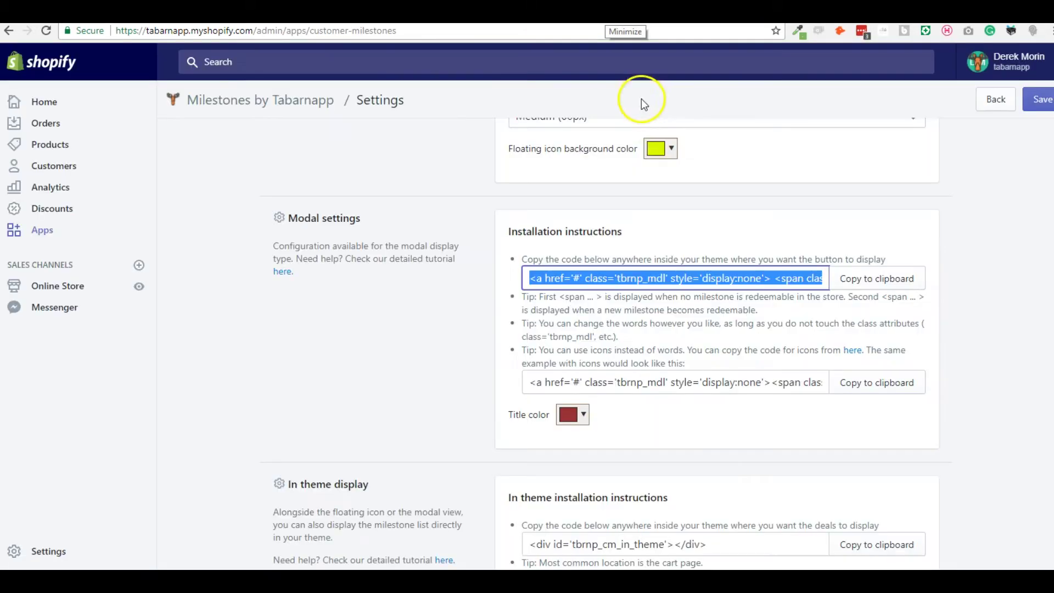
Step: Check the Milestones Store display type dropdown and keep 'Modal (requires theme edit)' selected
scroll(805, 228, up, 10)
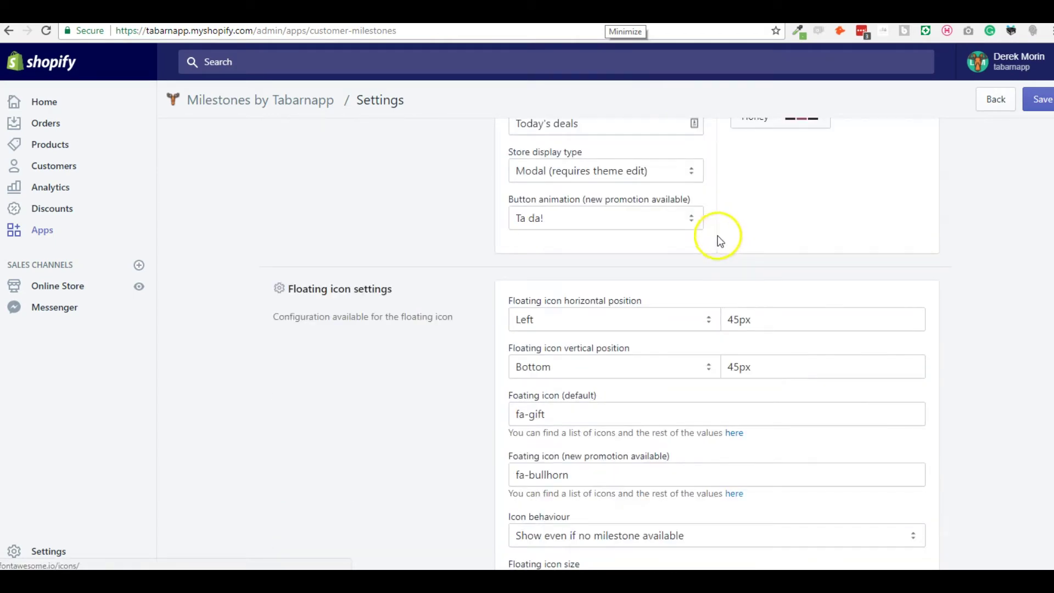
click(666, 170)
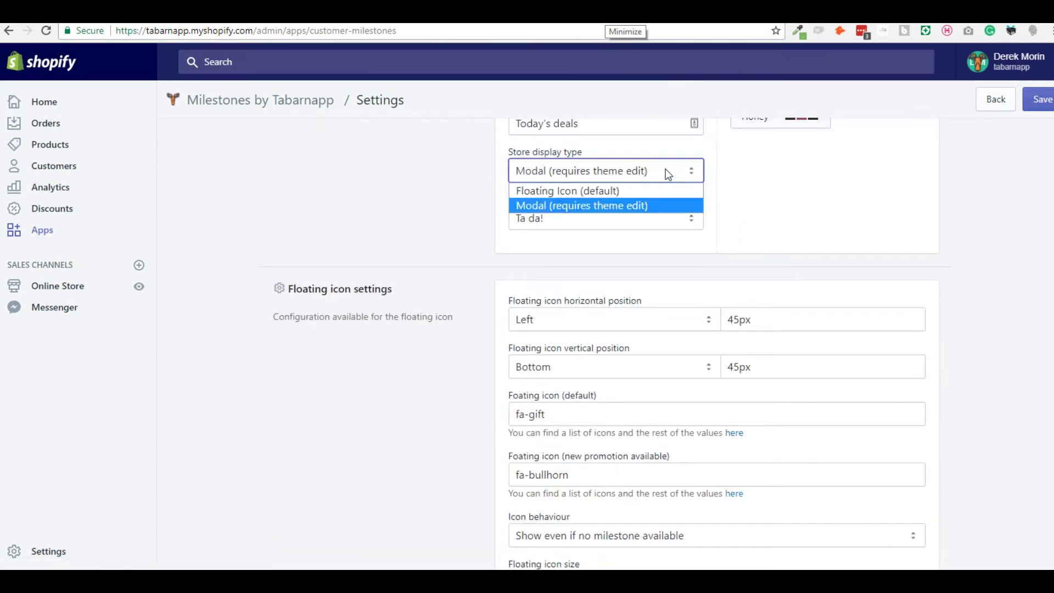
click(657, 205)
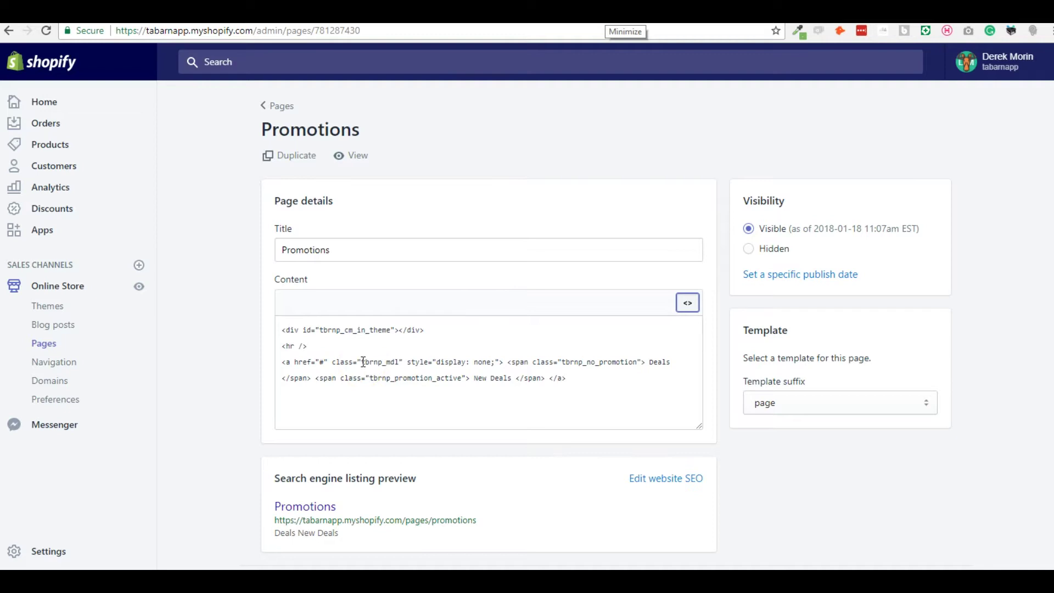
Step: Reload the live Promotions page and select its web address in the address bar
click(414, 368)
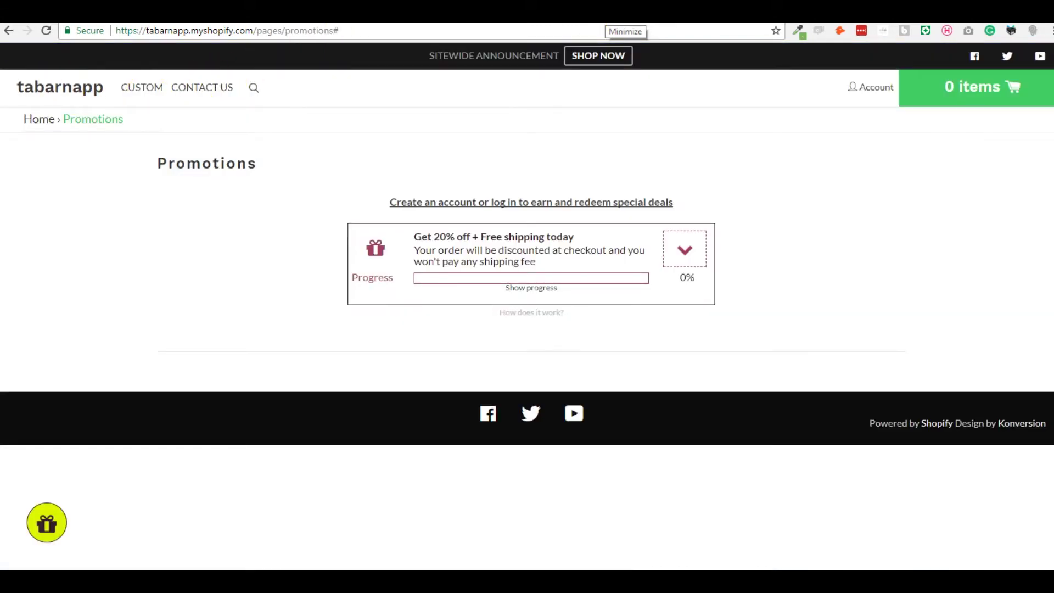
click(46, 31)
drag(332, 30, 19, 31)
Step: Load the Promotions page in a new incognito window and open and close the Today's deals modal twice
right_click(374, 581)
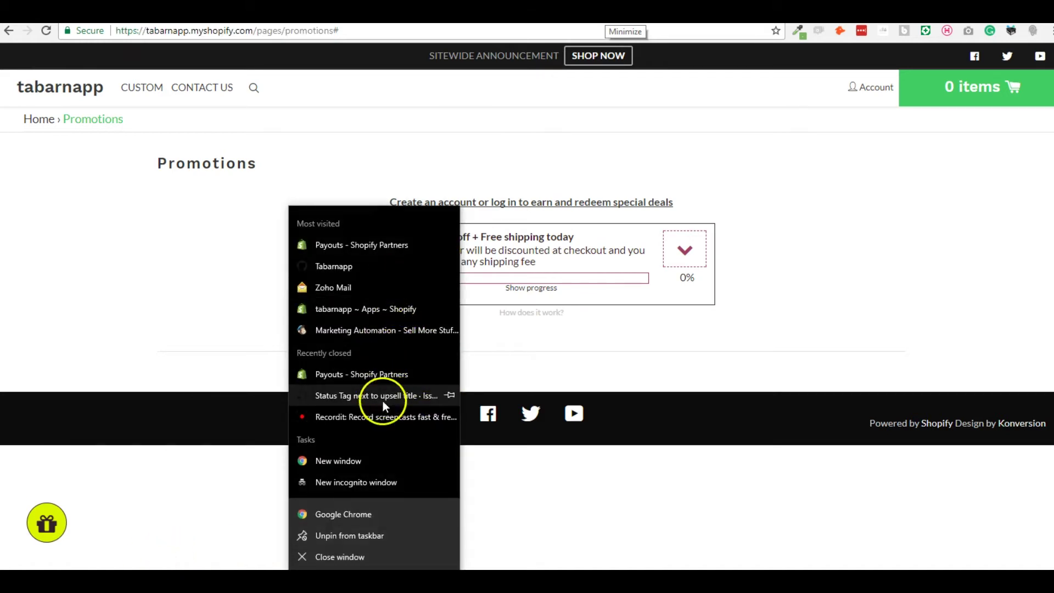
click(374, 482)
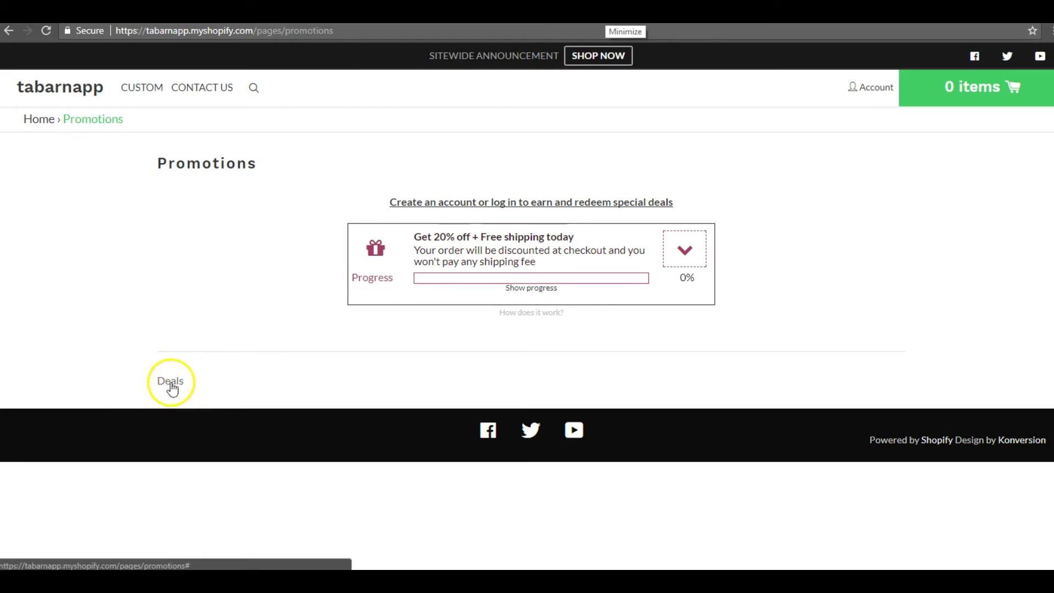
click(170, 383)
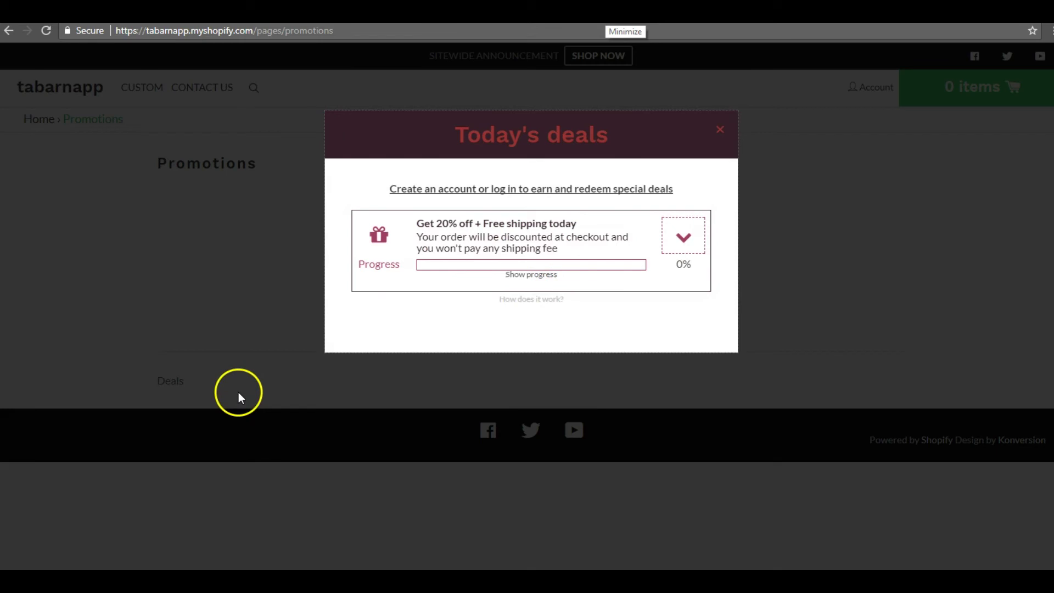
click(720, 129)
click(161, 381)
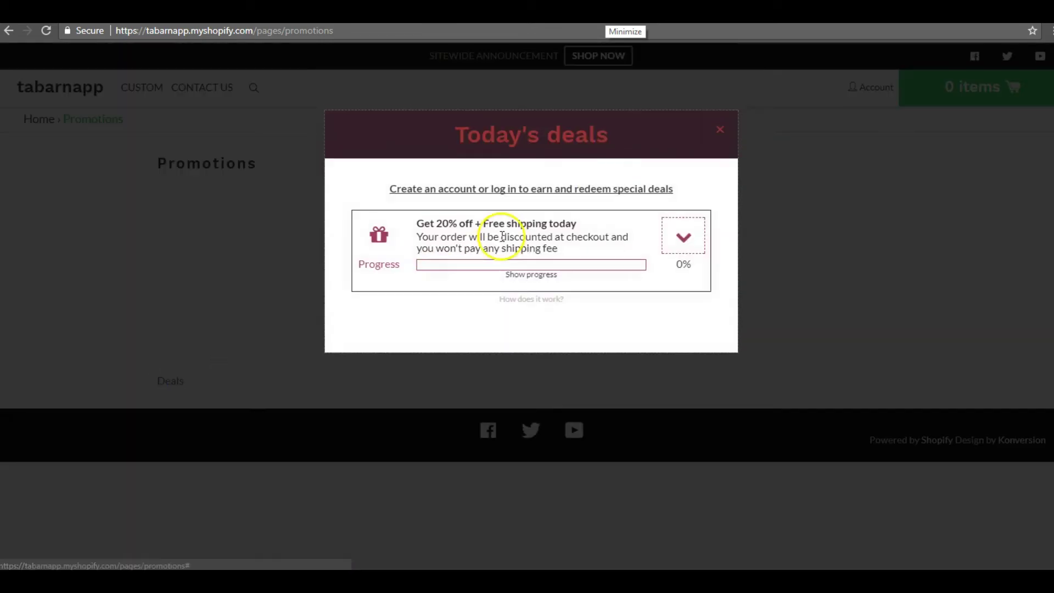
double_click(715, 131)
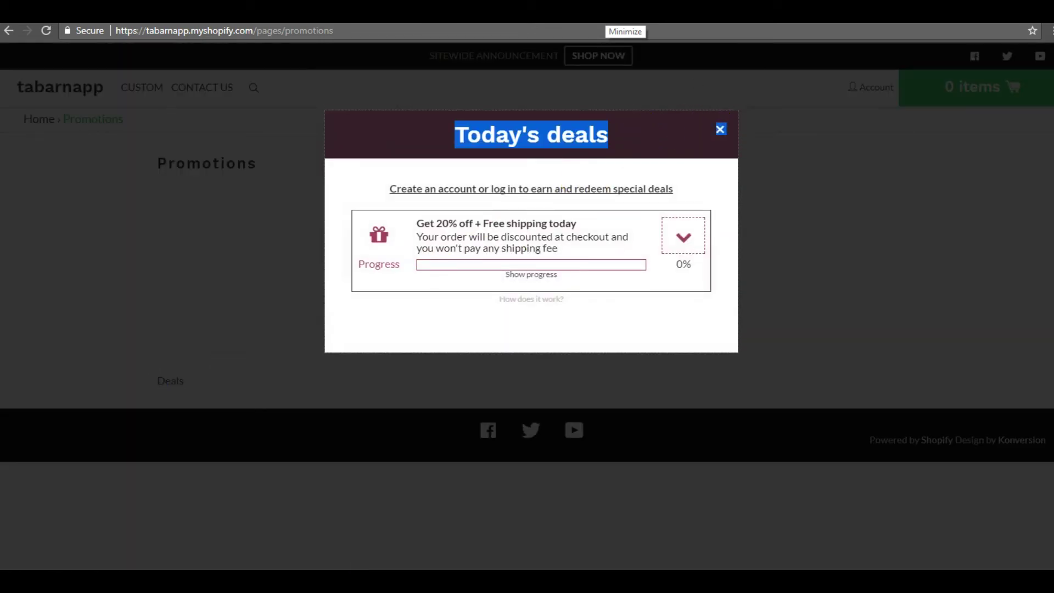
click(717, 131)
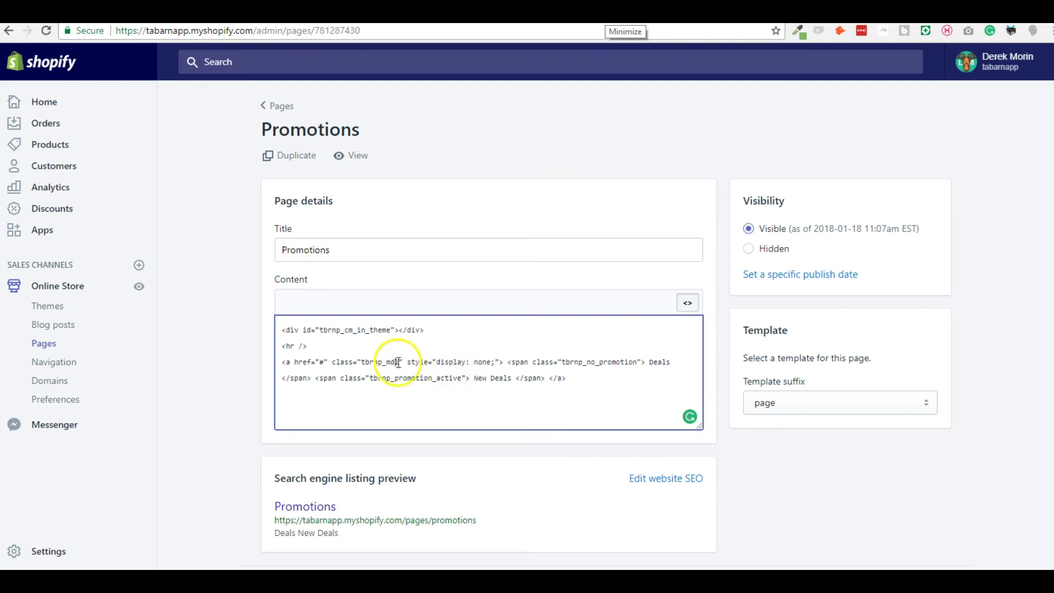
Step: Add the 'btn' class after tbrnp_mdl on the Deals link and save the Promotions page
click(396, 361)
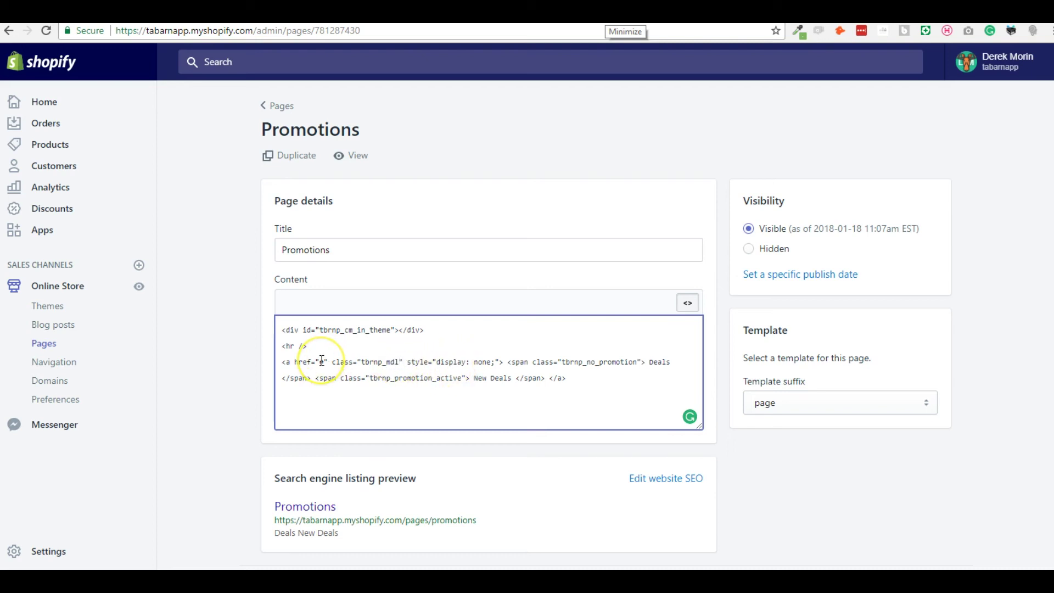
text(btn)
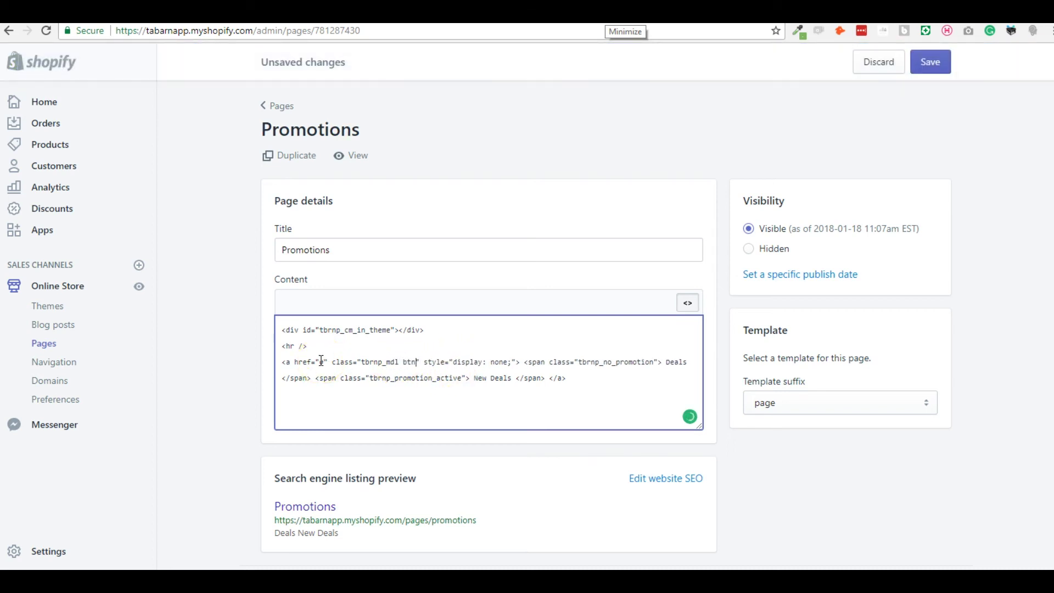
click(933, 59)
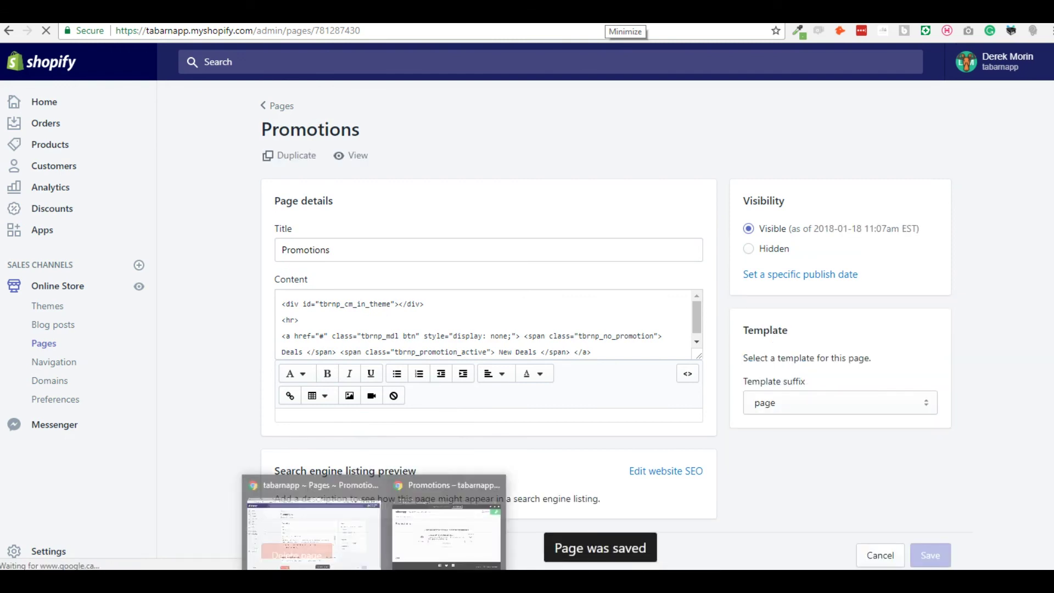
click(461, 521)
Step: Reload, open Today's deals from the new Deals button, and expand the 20% off deal's 'Spend over $100' progress
click(304, 111)
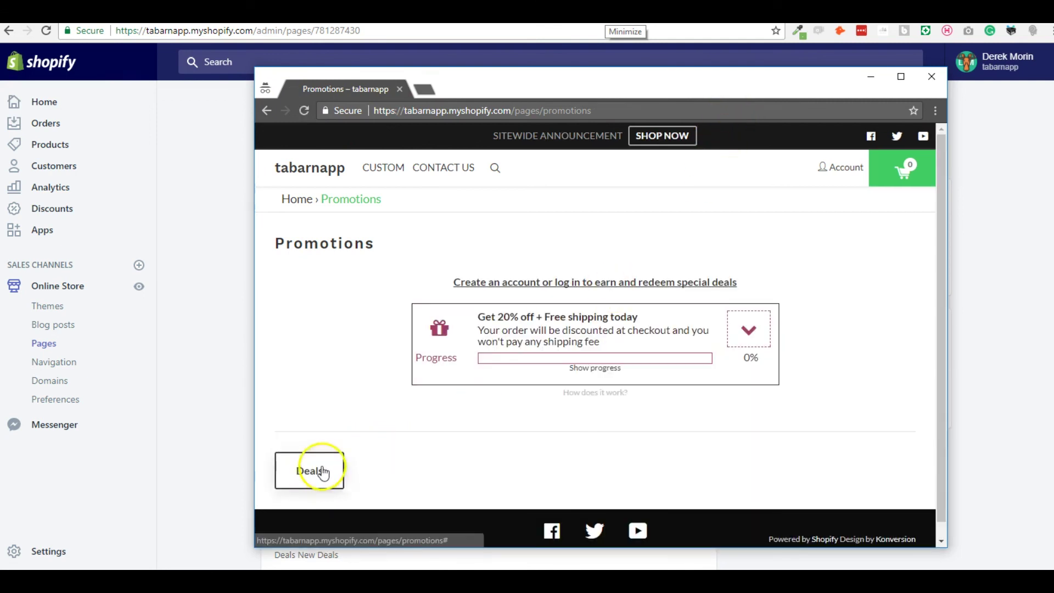
click(334, 470)
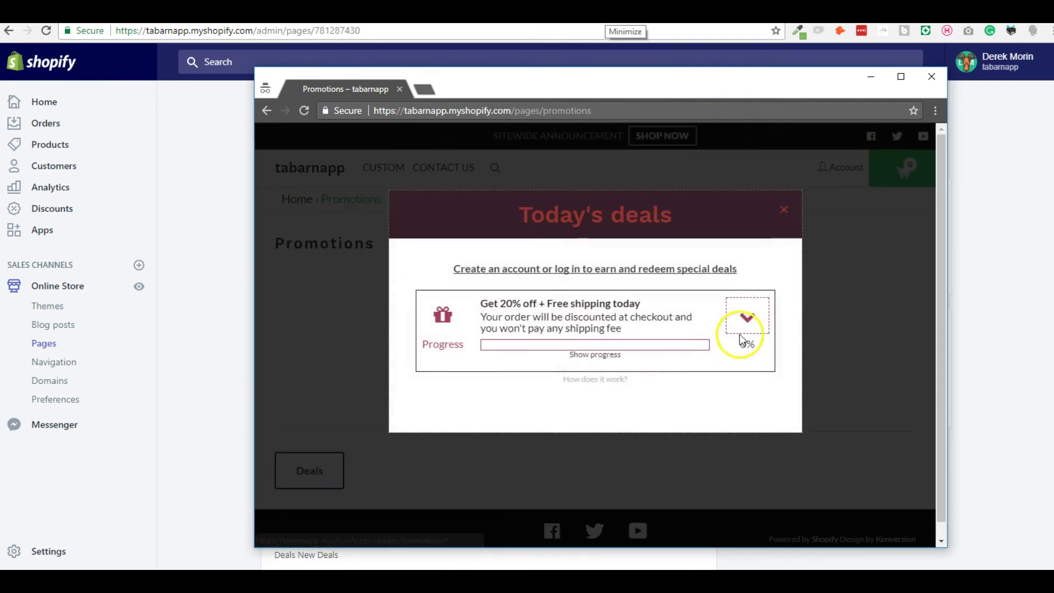
click(742, 327)
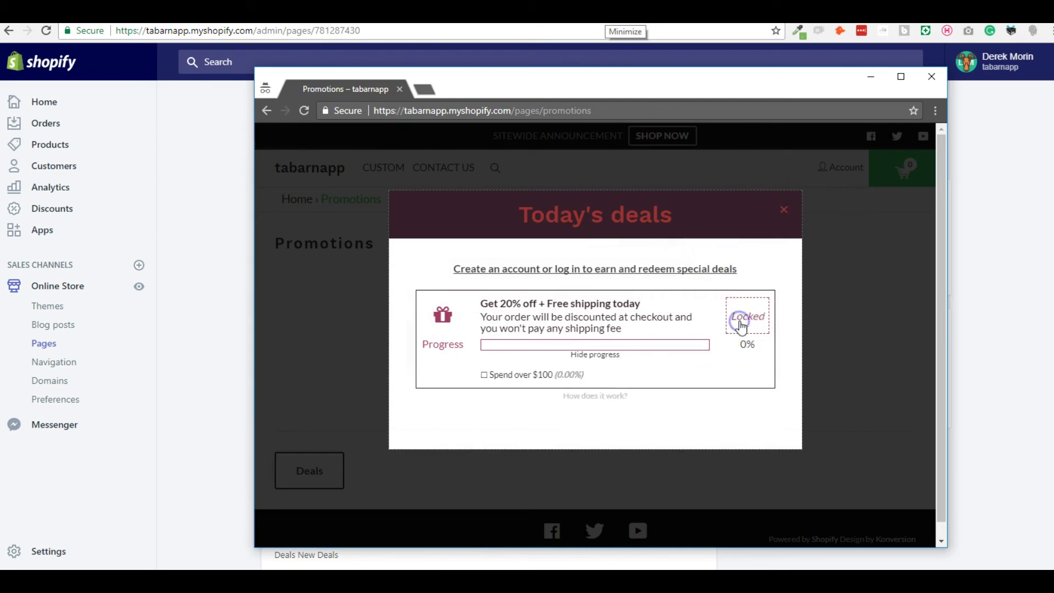